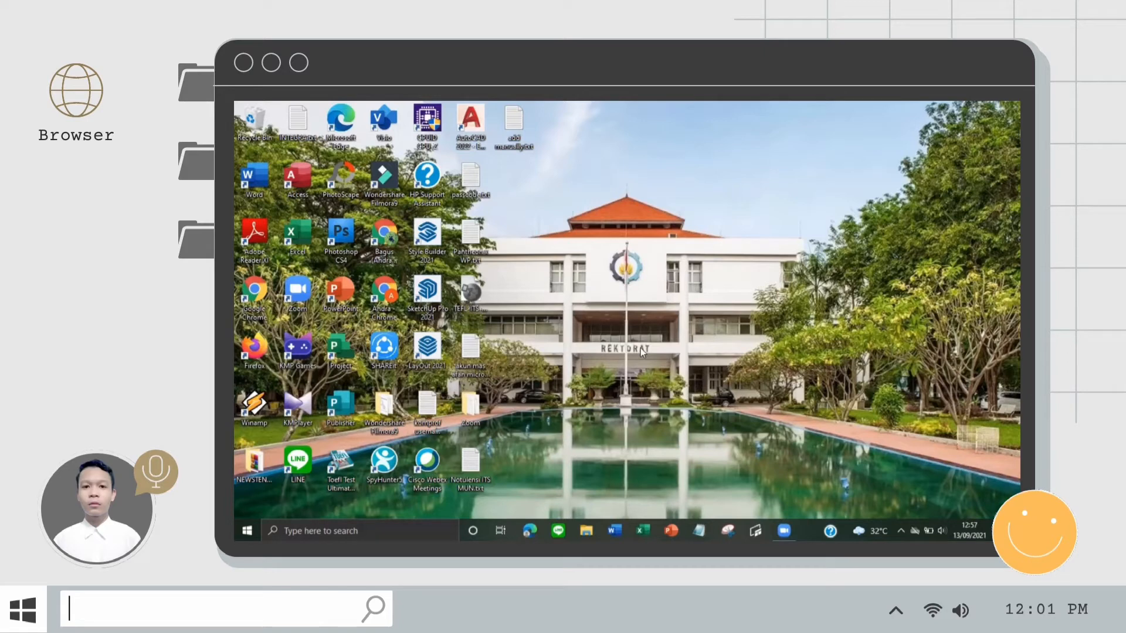
Step: Search for 'mendeley desktop' in a maximized Microsoft Edge window
{"action": "left_click", "coordinate": [529, 530]}
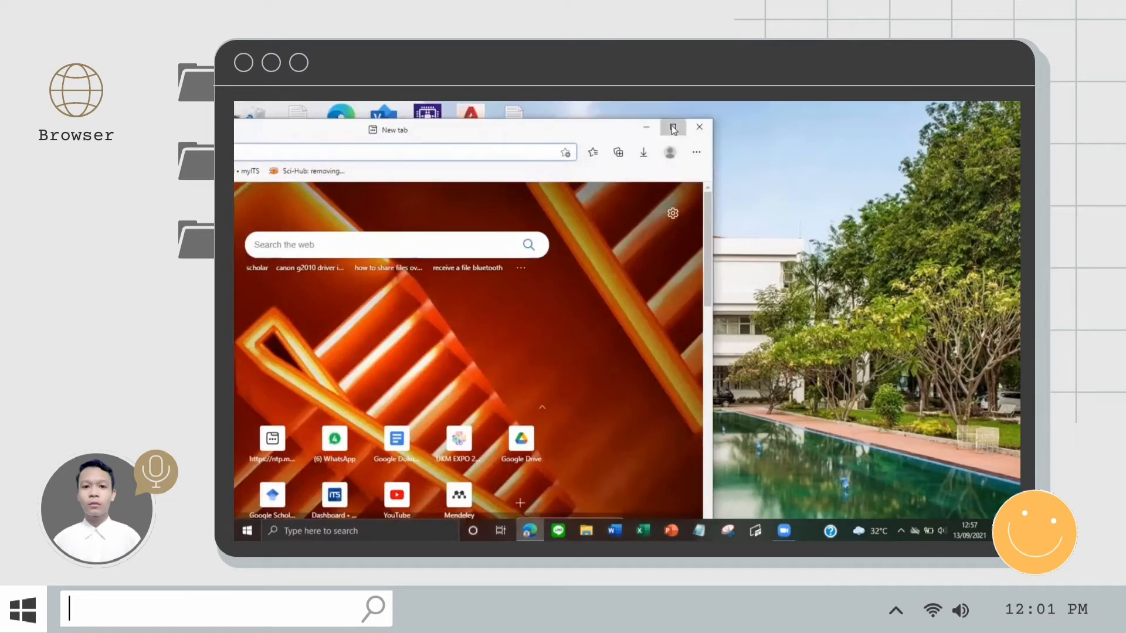
{"action": "left_click", "coordinate": [673, 128]}
{"action": "left_click", "coordinate": [665, 127]}
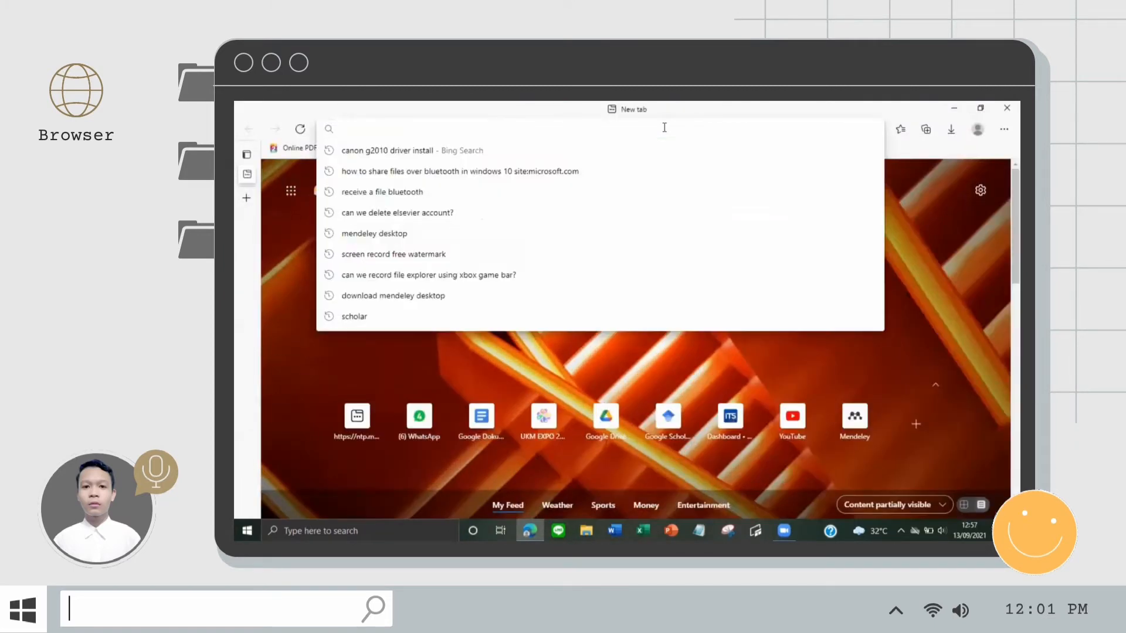
{"action": "type", "text": "mendele"}
{"action": "key", "text": "Down"}
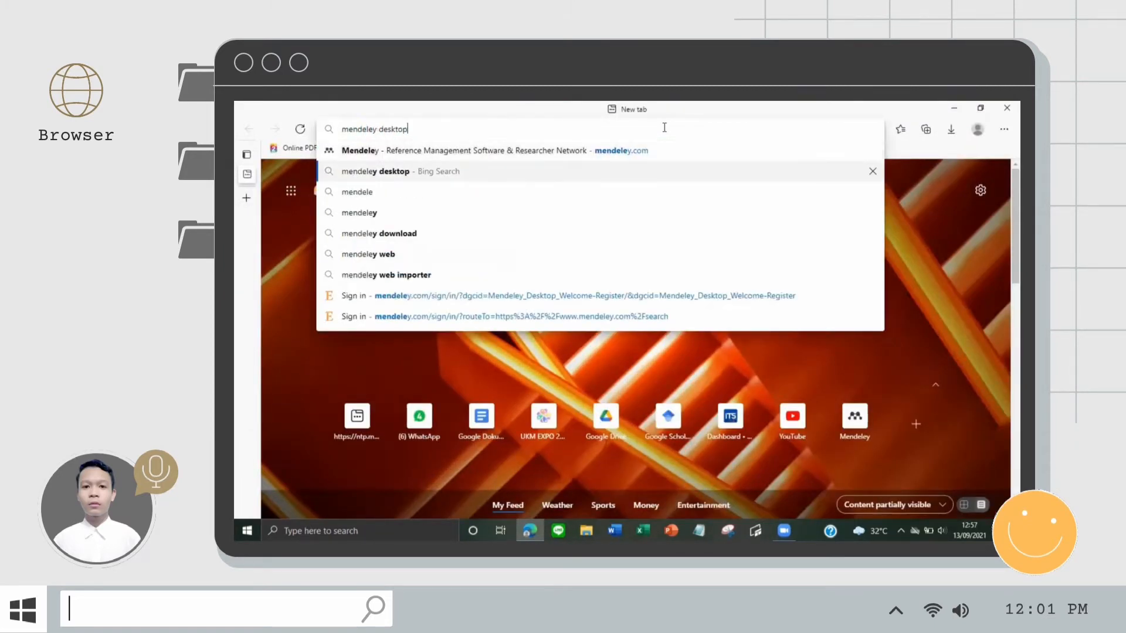
{"action": "key", "text": "Return"}
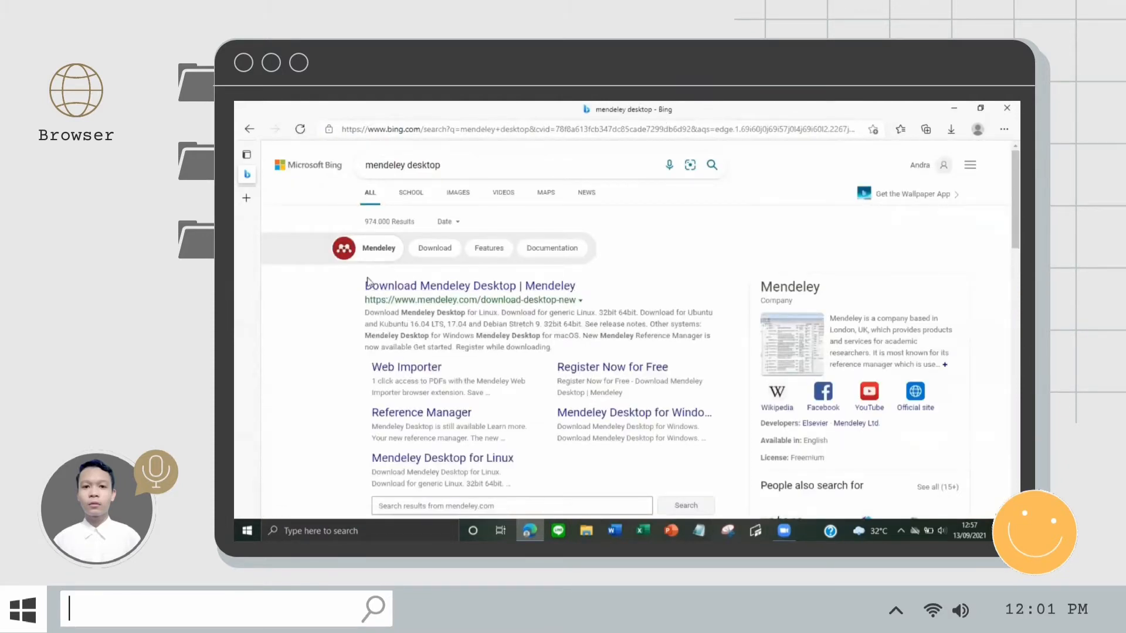
Step: Open the official Mendeley page, accept cookies, and download the Mendeley Desktop for Windows installer
{"action": "left_click", "coordinate": [487, 293]}
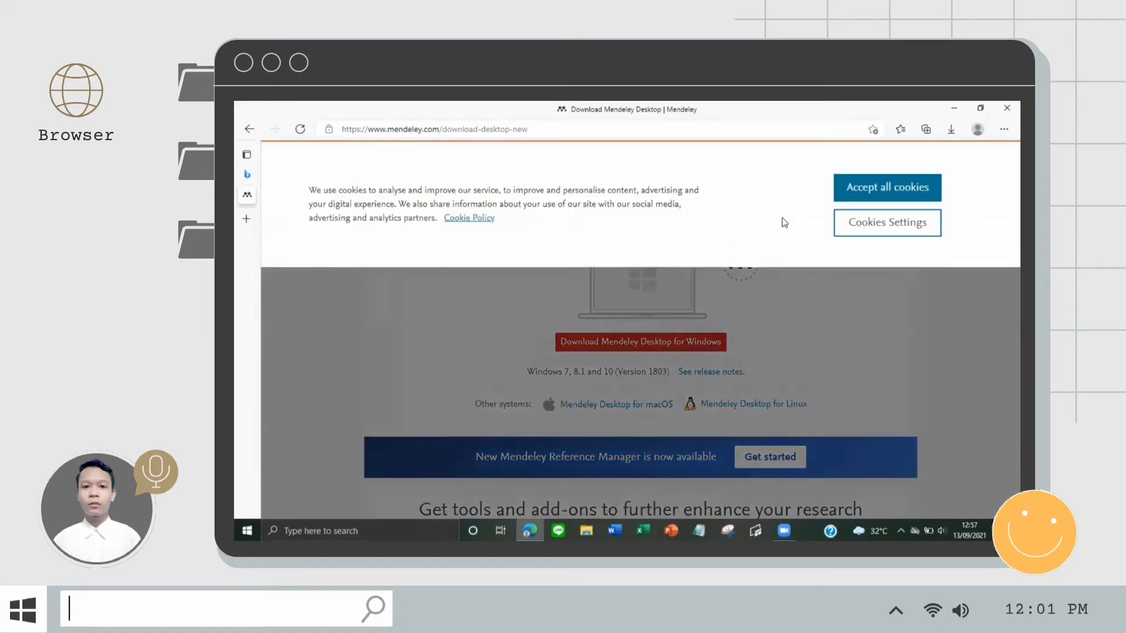
{"action": "left_click", "coordinate": [880, 189]}
{"action": "scroll", "coordinate": [749, 228], "scroll_direction": "down", "scroll_amount": 1}
{"action": "scroll", "coordinate": [738, 237], "scroll_direction": "up", "scroll_amount": 1}
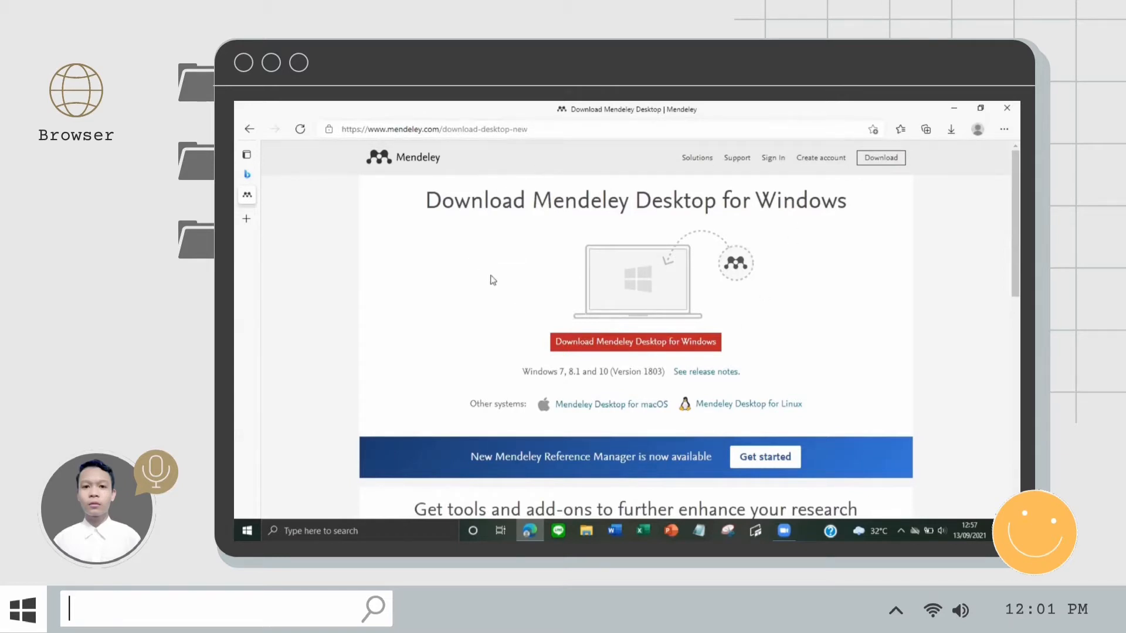
{"action": "left_click", "coordinate": [647, 348]}
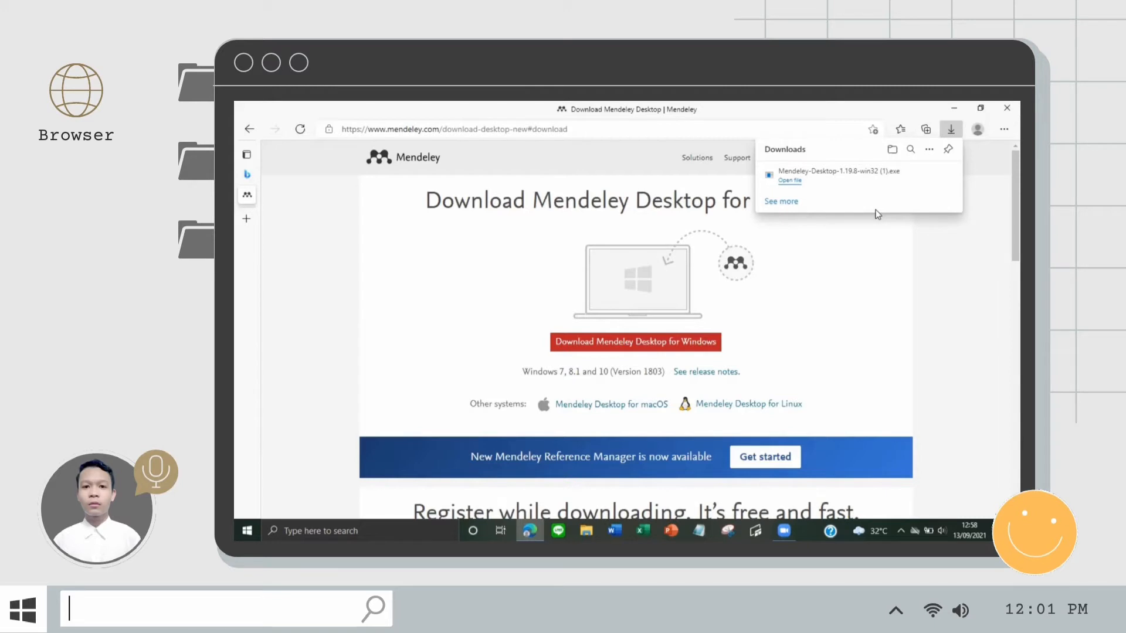
{"action": "left_click", "coordinate": [816, 252]}
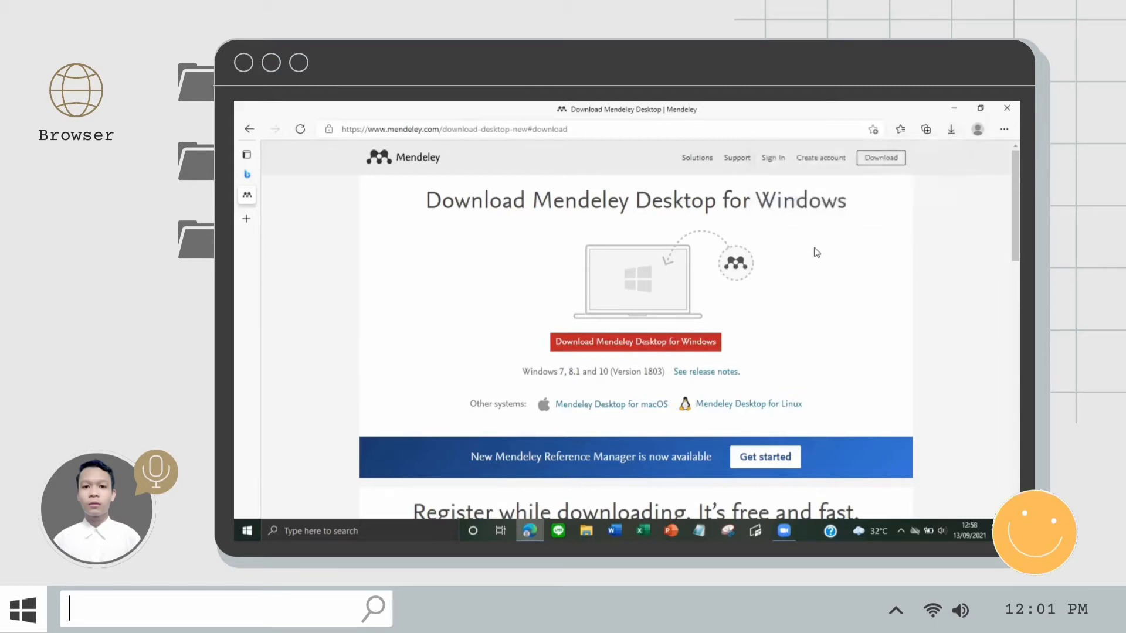
Step: Run Mendeley-Desktop-1.19.8-win32 (1).exe from the Downloads folder in File Explorer
{"action": "left_click", "coordinate": [581, 530]}
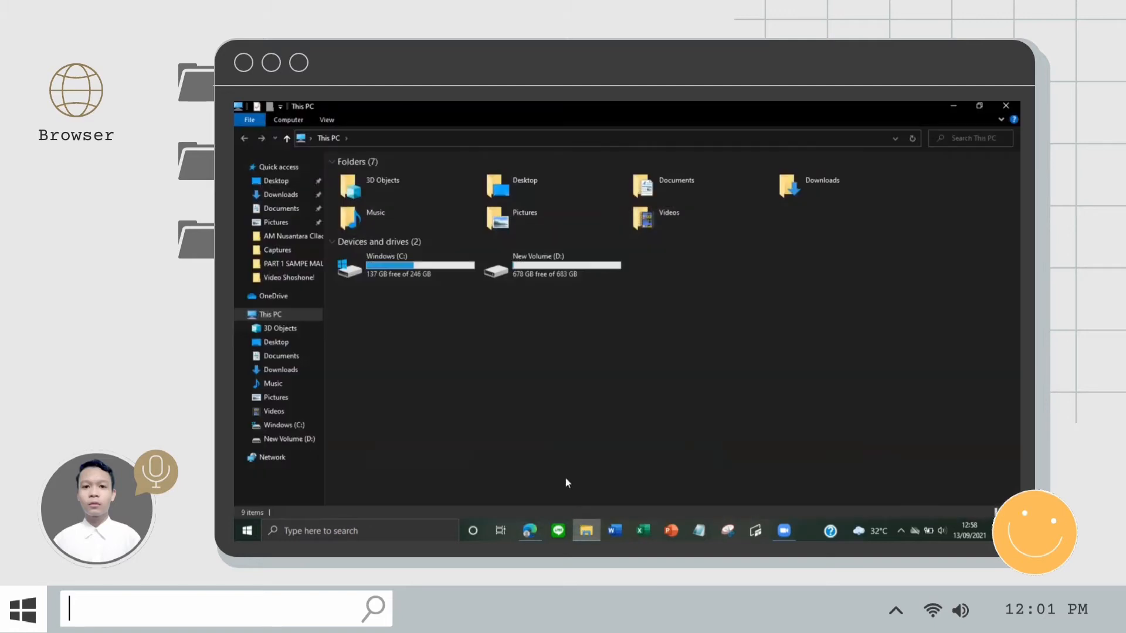
{"action": "left_click", "coordinate": [276, 194]}
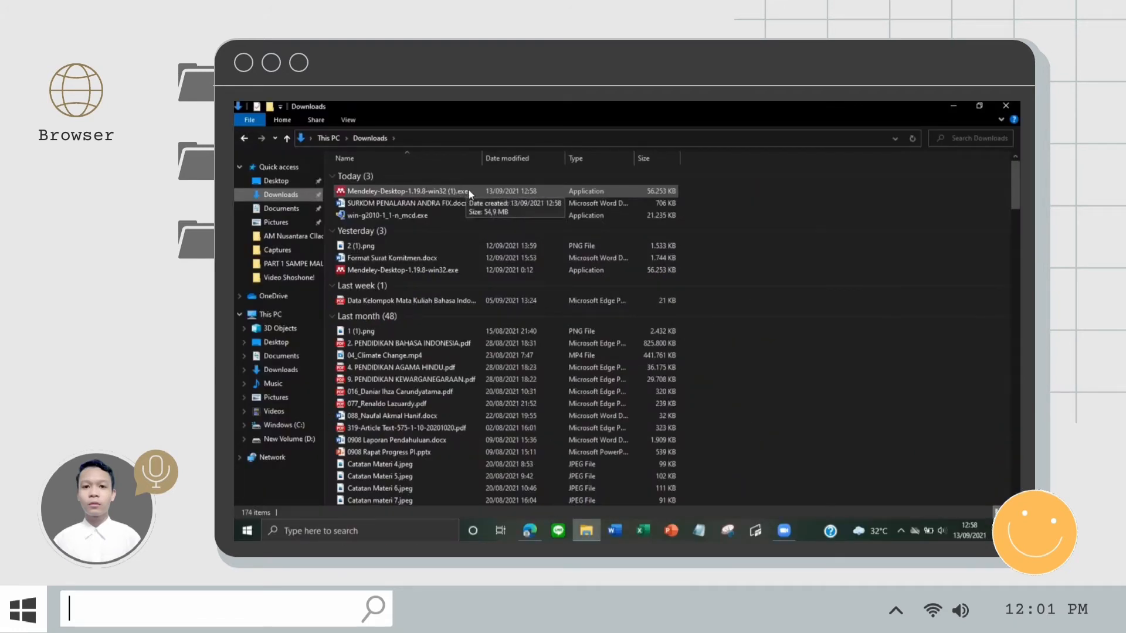
{"action": "double_click", "coordinate": [460, 194]}
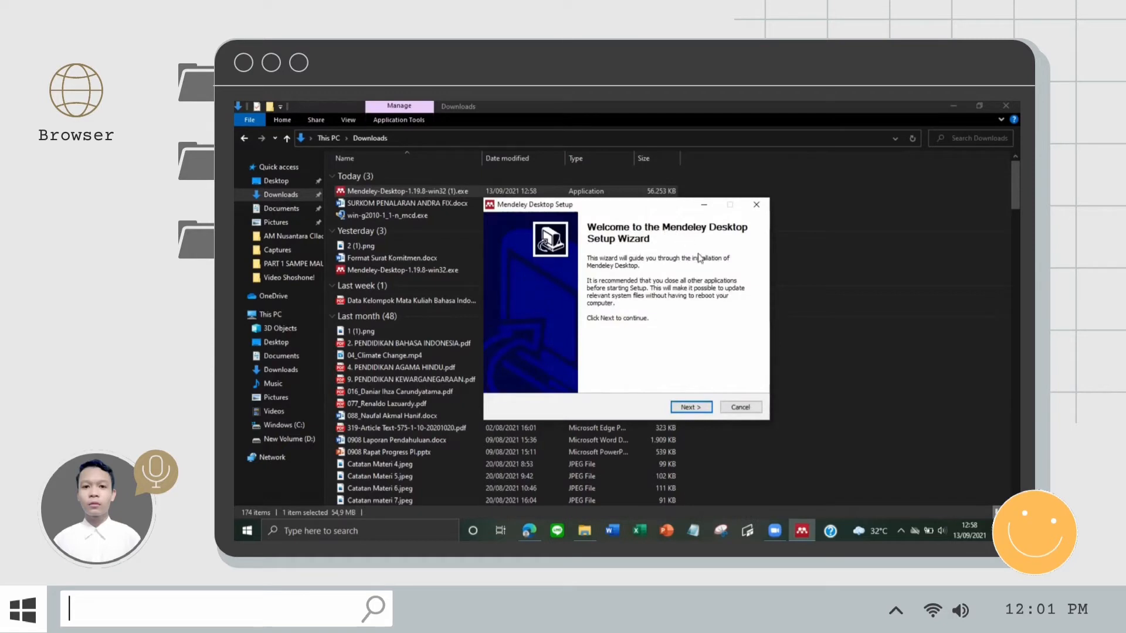
Step: Accept the licence and install with the default install folder and 'Mendeley Desktop' Start Menu folder
{"action": "left_click", "coordinate": [692, 407]}
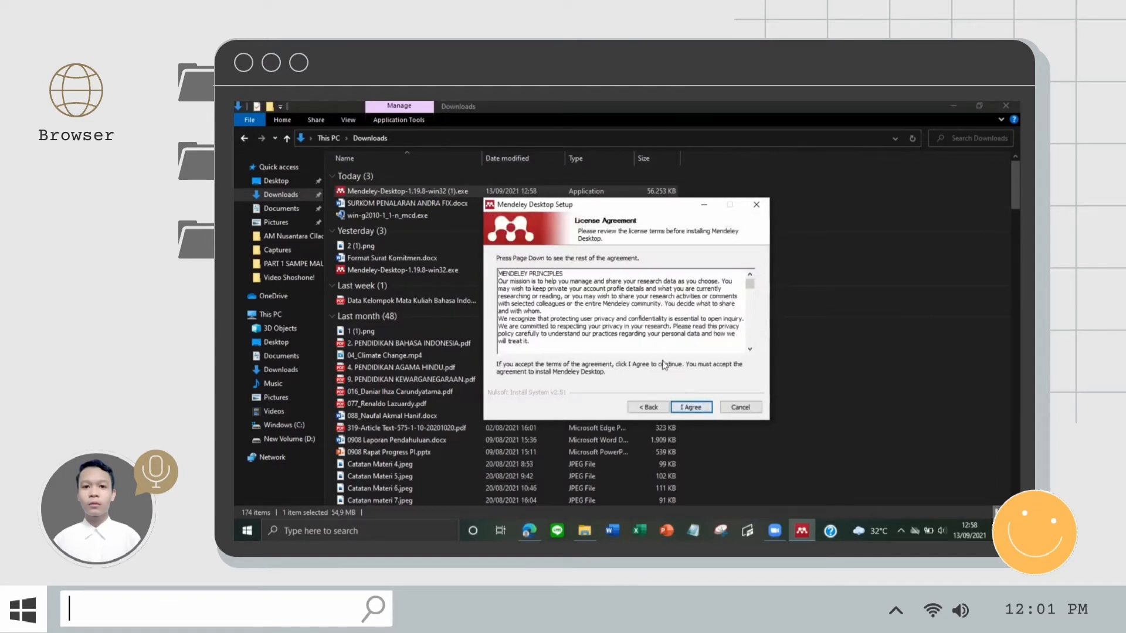
{"action": "left_click", "coordinate": [690, 406]}
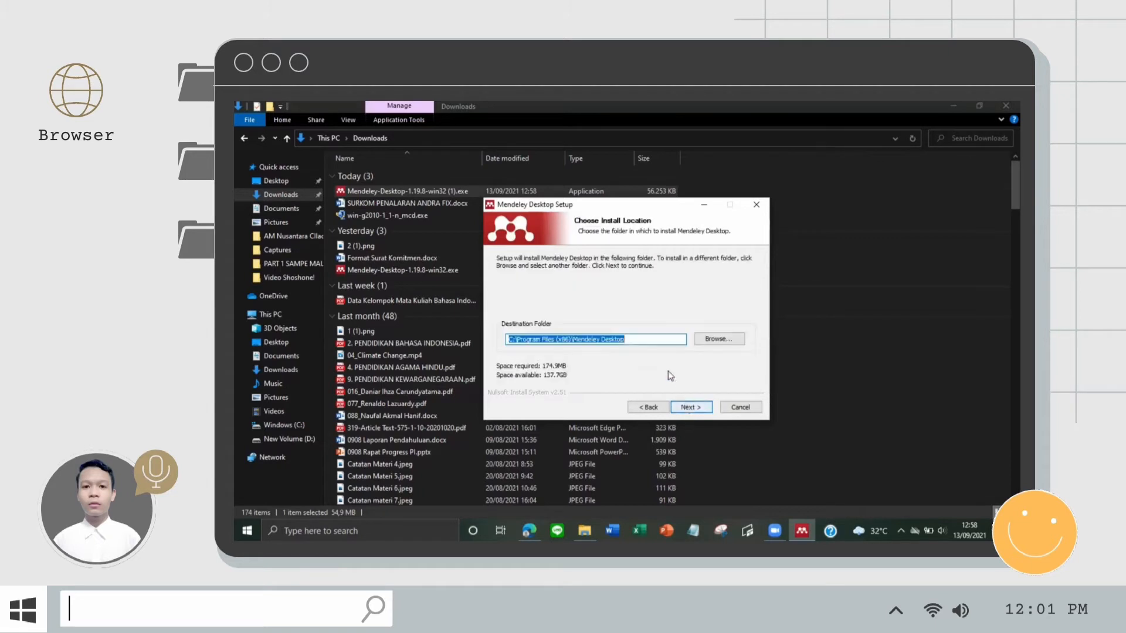
{"action": "left_click", "coordinate": [690, 407]}
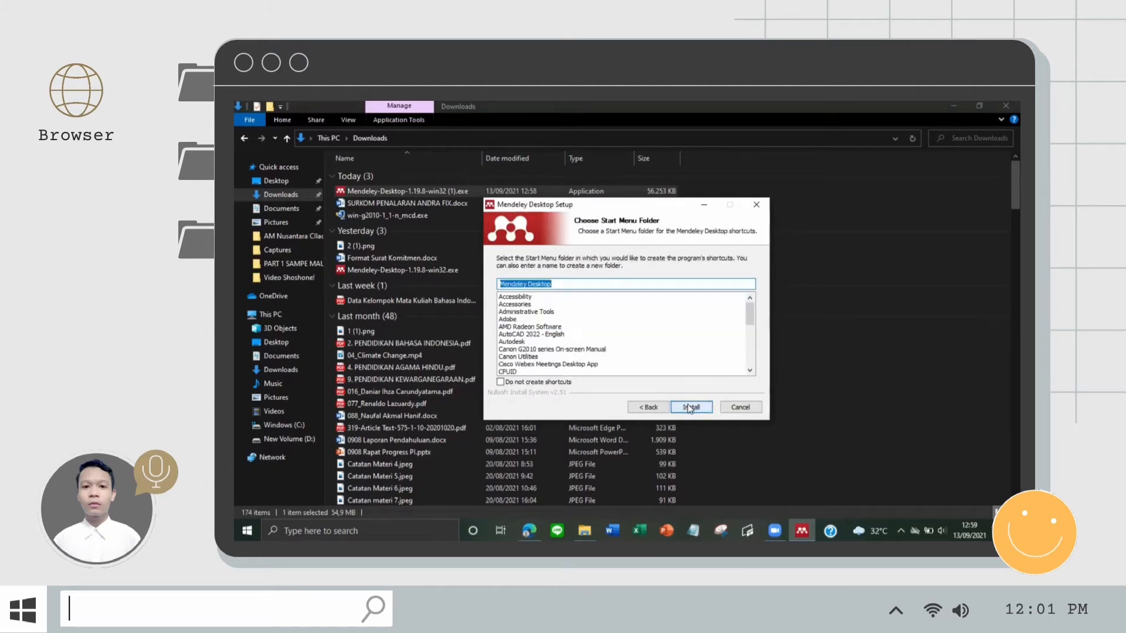
{"action": "left_click", "coordinate": [689, 408]}
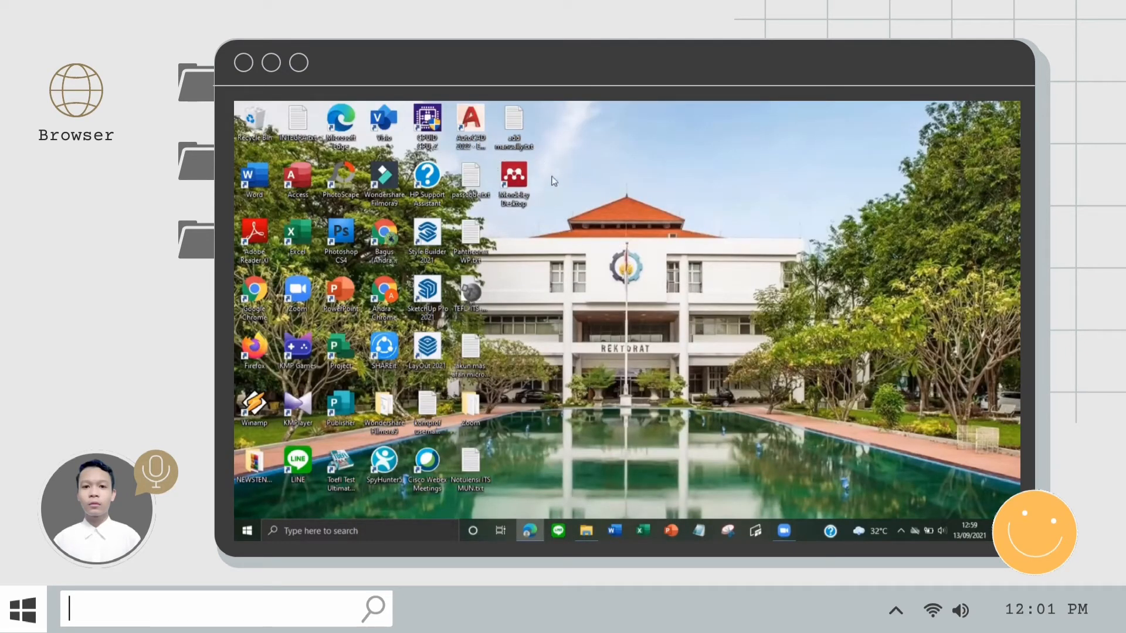
Step: Launch Mendeley Desktop from its desktop icon and choose Register for a new account
{"action": "double_click", "coordinate": [520, 183]}
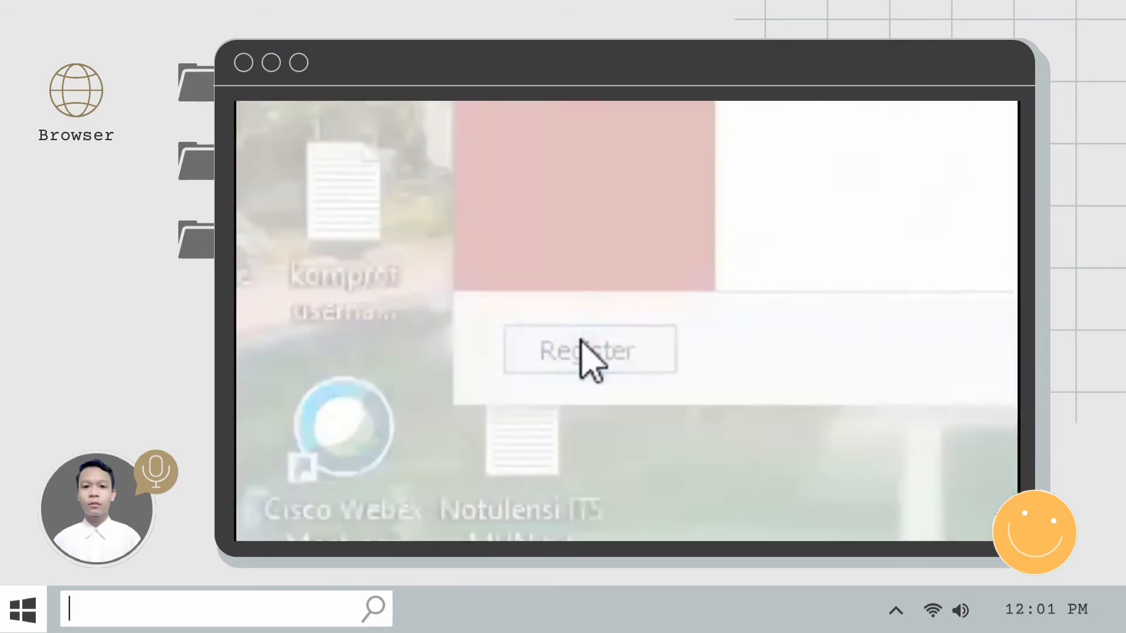
{"action": "left_click", "coordinate": [531, 397]}
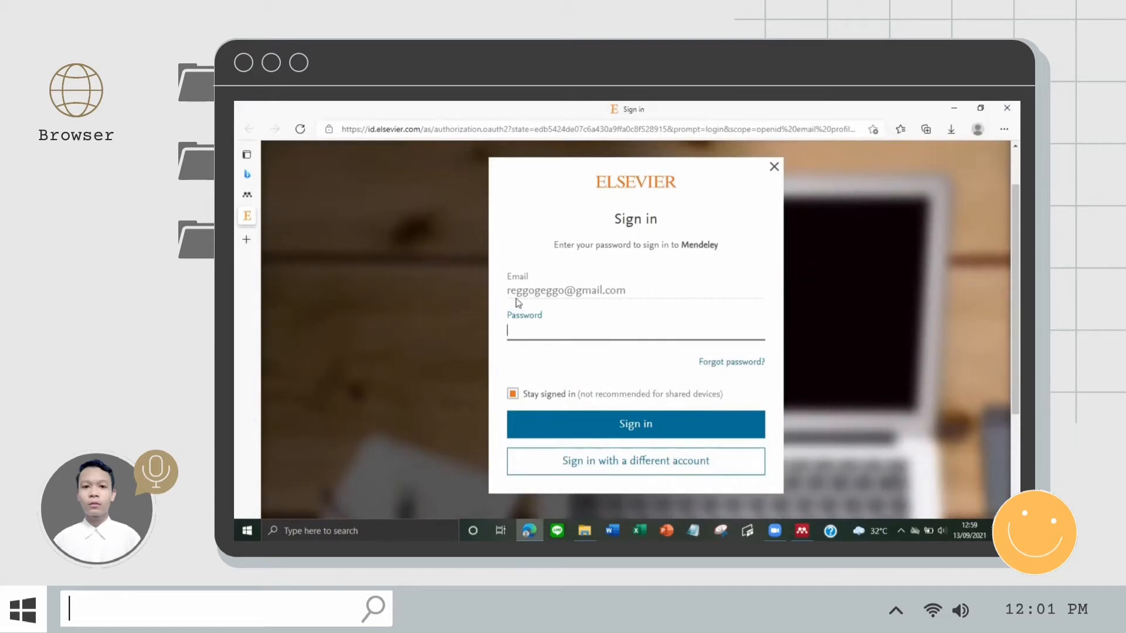
Step: Switch to a different account and continue with the new user's e-mail address
{"action": "left_click", "coordinate": [609, 467]}
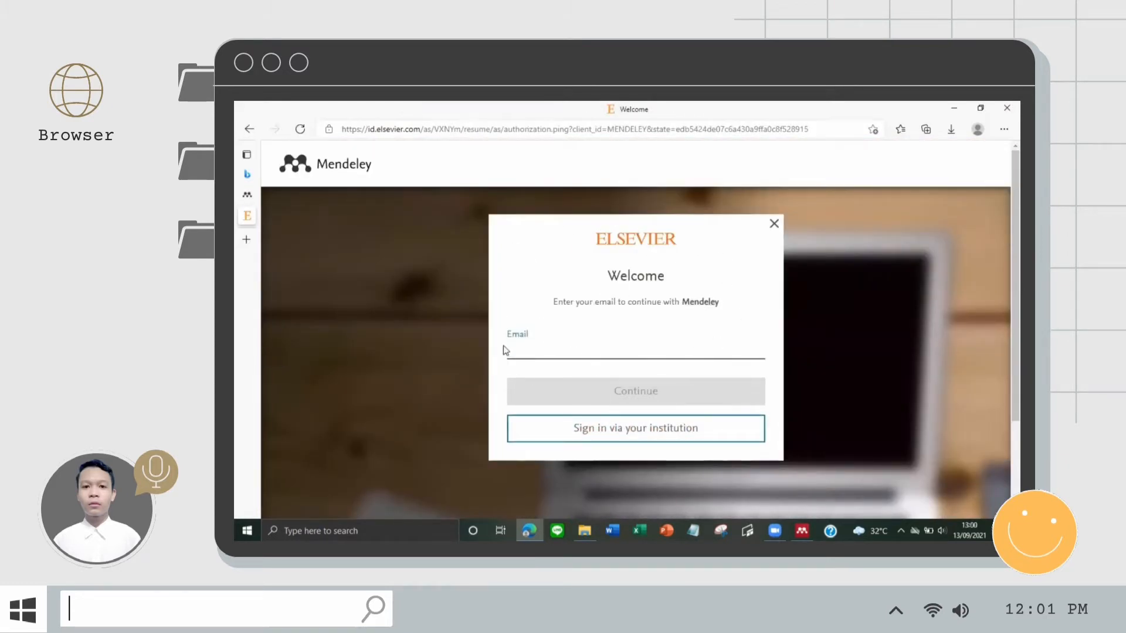
{"action": "left_click", "coordinate": [568, 398]}
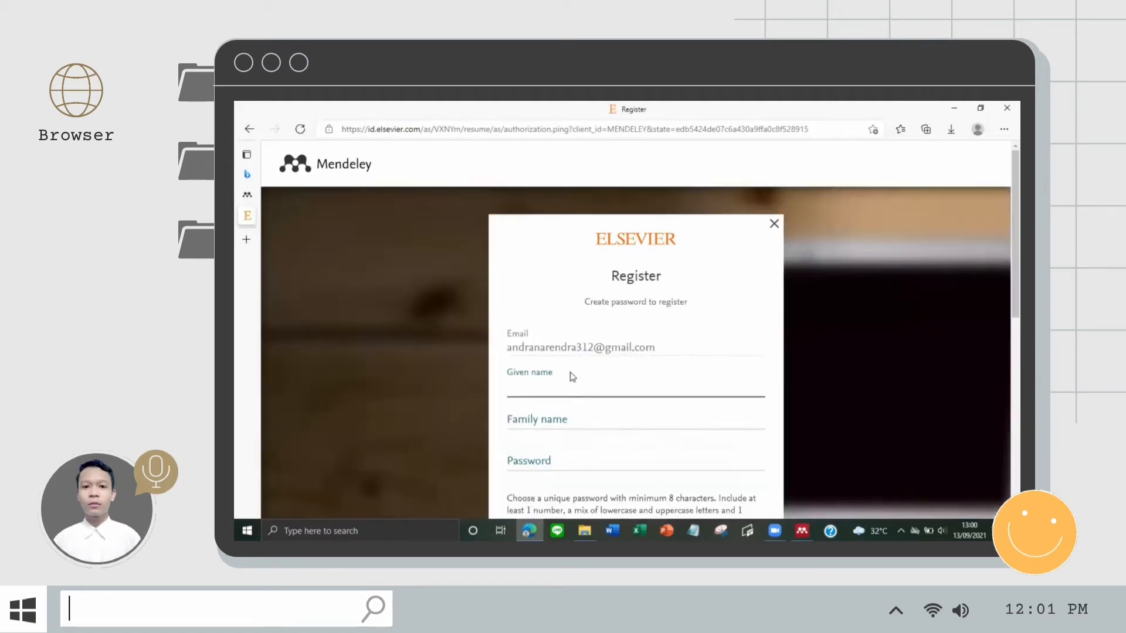
{"action": "scroll", "coordinate": [570, 344], "scroll_direction": "down", "scroll_amount": 5}
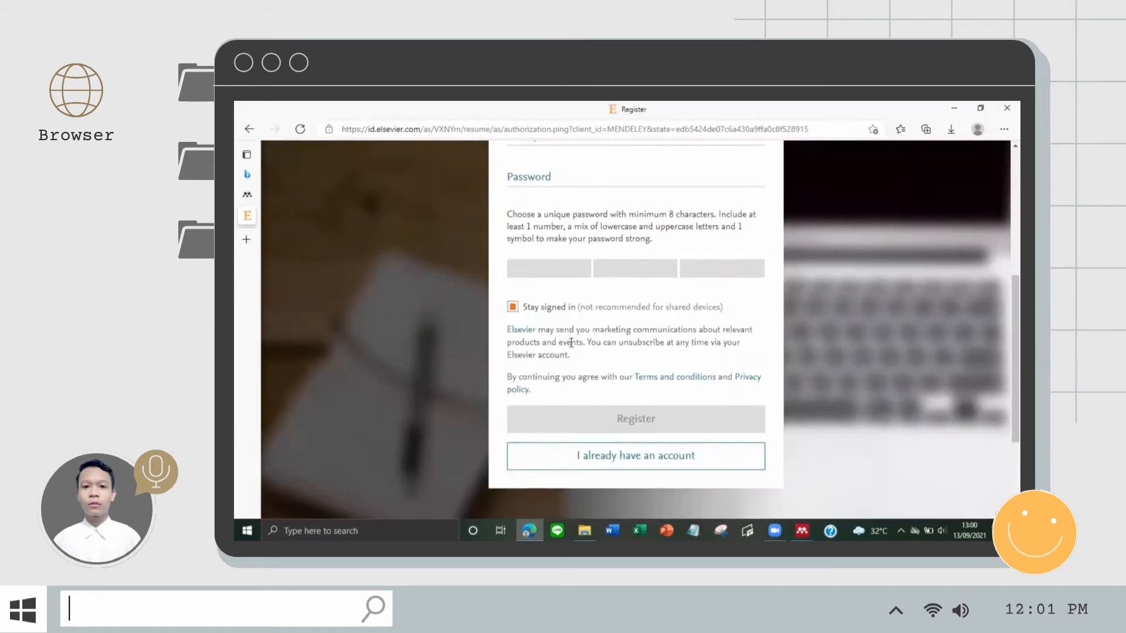
{"action": "scroll", "coordinate": [571, 343], "scroll_direction": "up", "scroll_amount": 2}
{"action": "scroll", "coordinate": [571, 342], "scroll_direction": "up", "scroll_amount": 2}
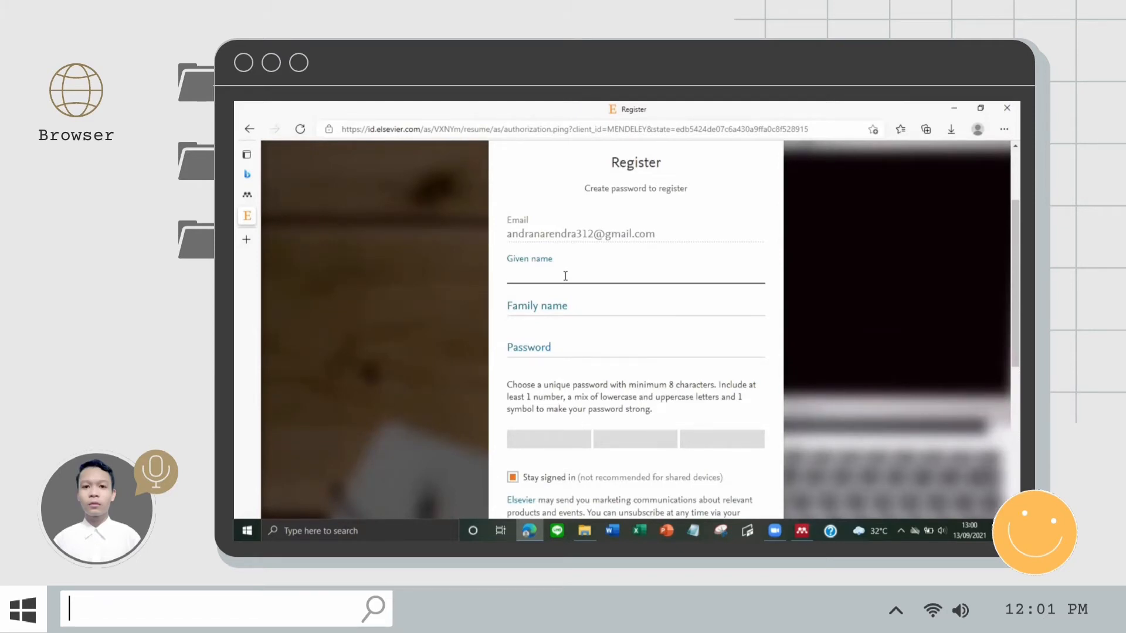
Step: Fill in the given name, family name and password, then register and continue to Mendeley
{"action": "left_click", "coordinate": [607, 302]}
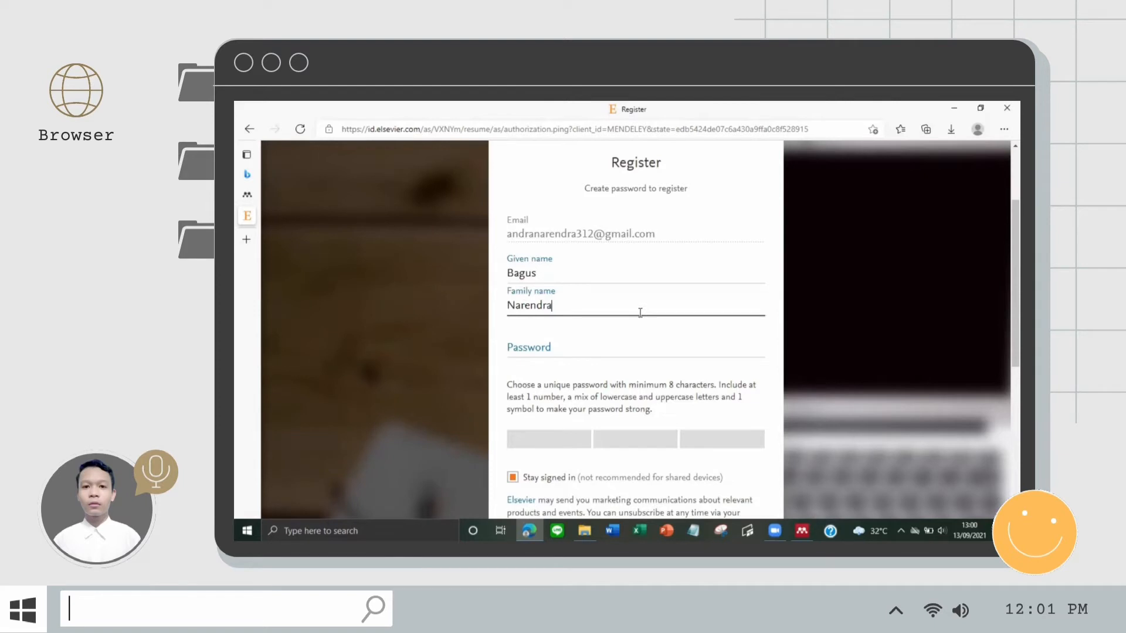
{"action": "scroll", "coordinate": [586, 293], "scroll_direction": "down", "scroll_amount": 1}
{"action": "left_click", "coordinate": [586, 293]}
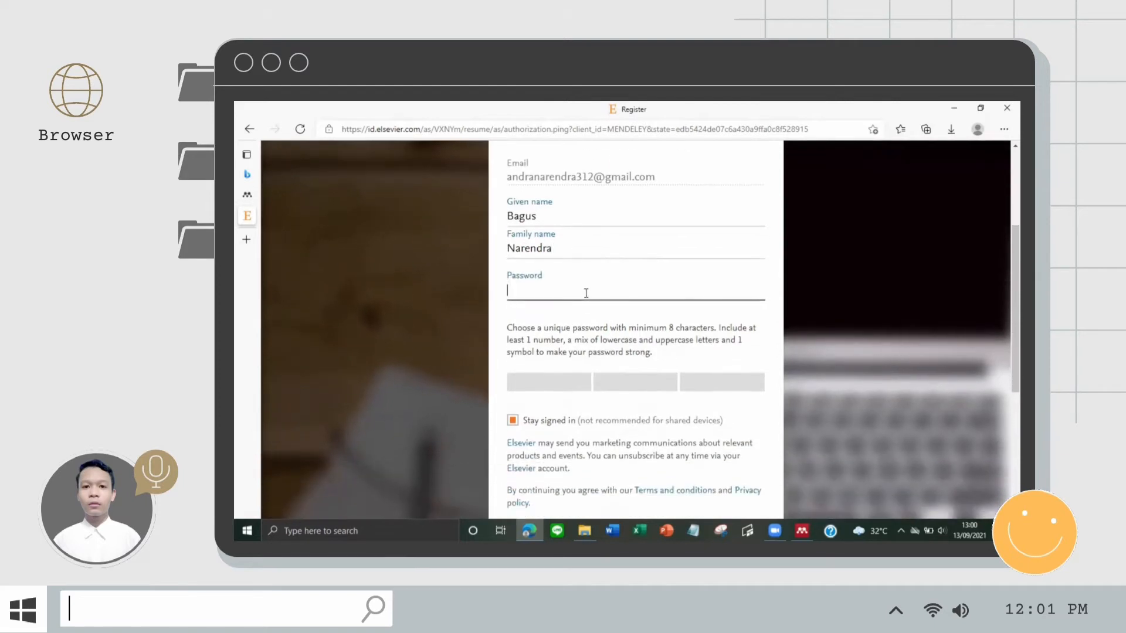
{"action": "type", "text": "•••••••••"}
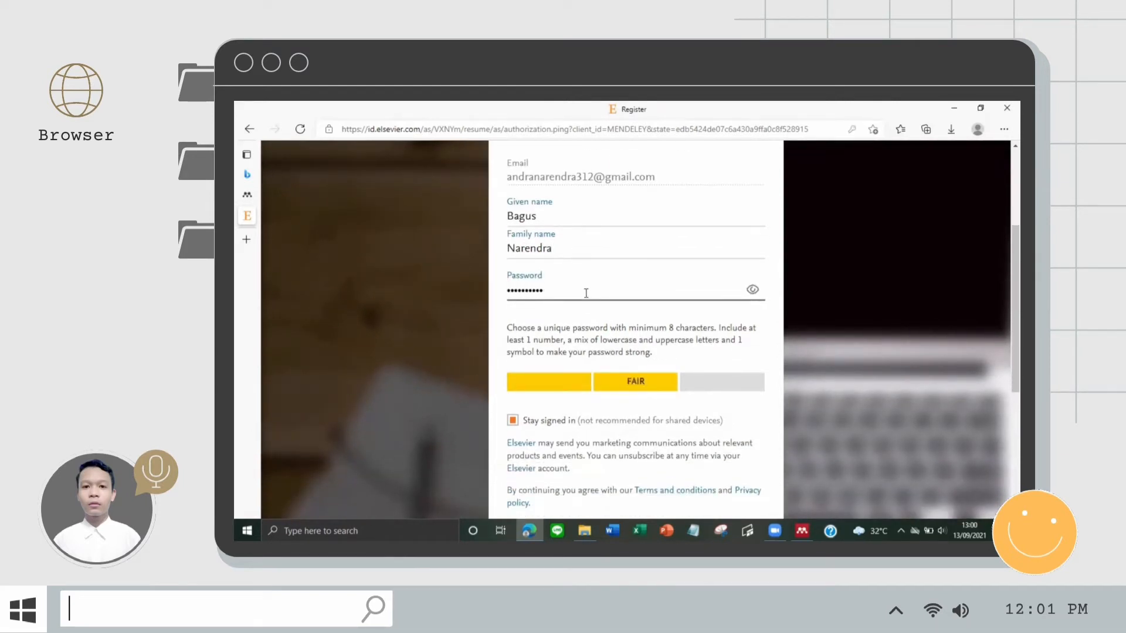
{"action": "scroll", "coordinate": [585, 293], "scroll_direction": "down", "scroll_amount": 3}
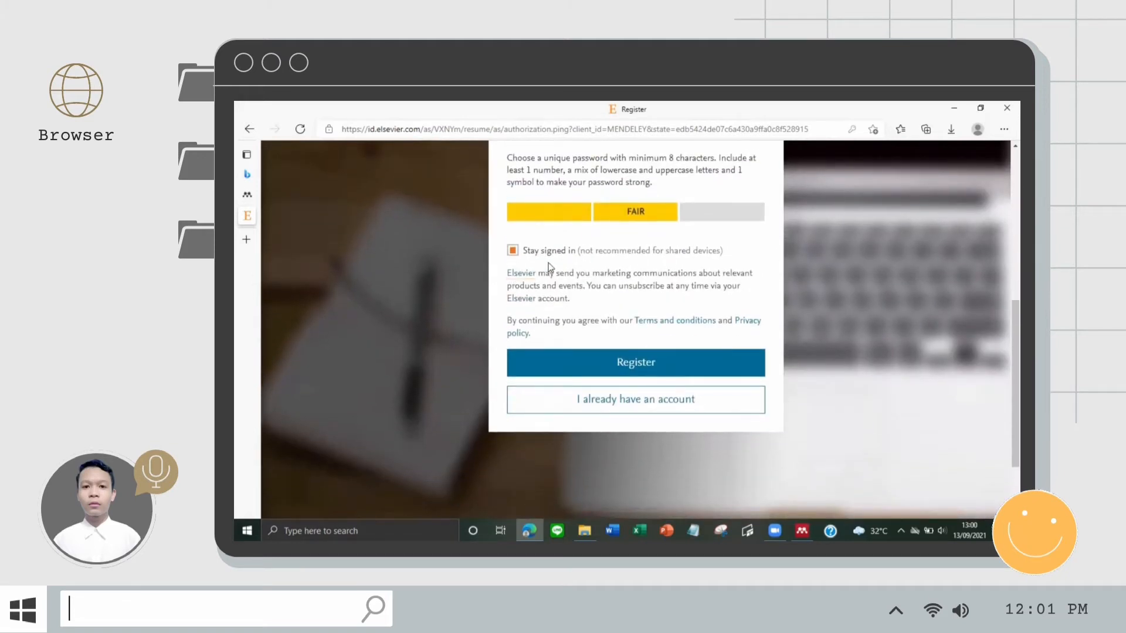
{"action": "scroll", "coordinate": [549, 267], "scroll_direction": "down", "scroll_amount": 1}
{"action": "left_click", "coordinate": [516, 315]}
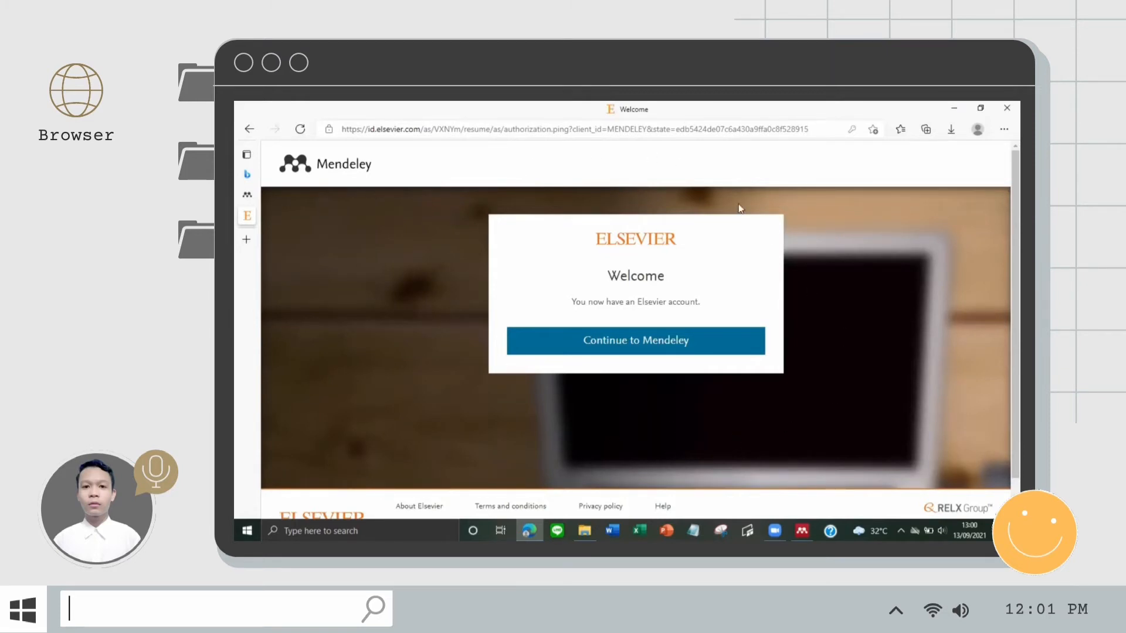
{"action": "left_click", "coordinate": [593, 339]}
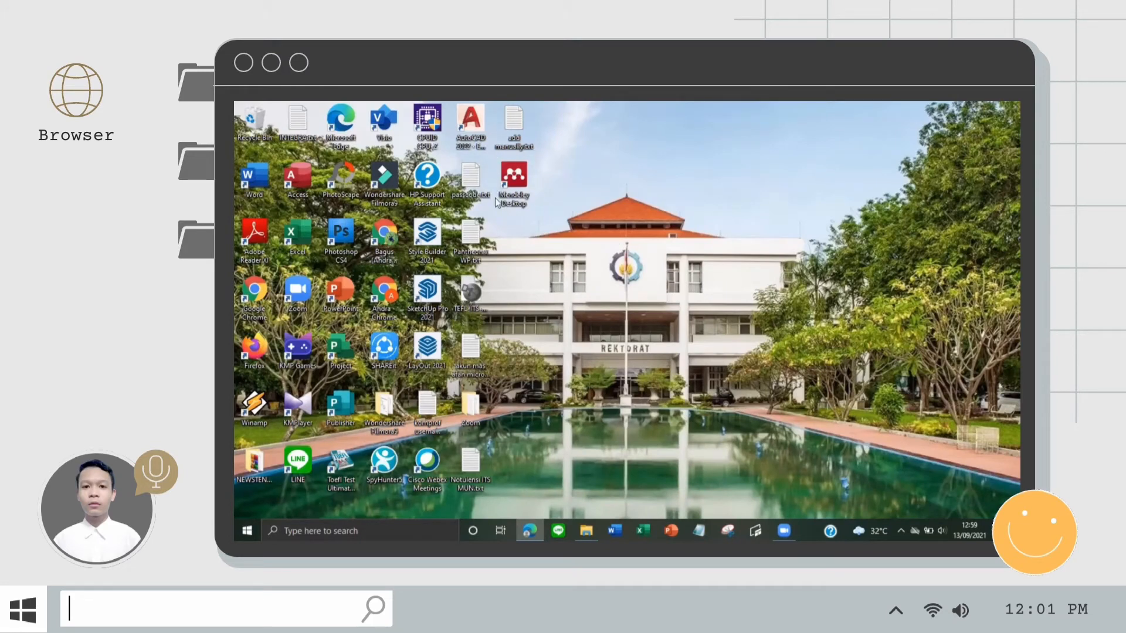
Step: Launch Mendeley Desktop and sign in with the account e-mail and password
{"action": "double_click", "coordinate": [521, 183]}
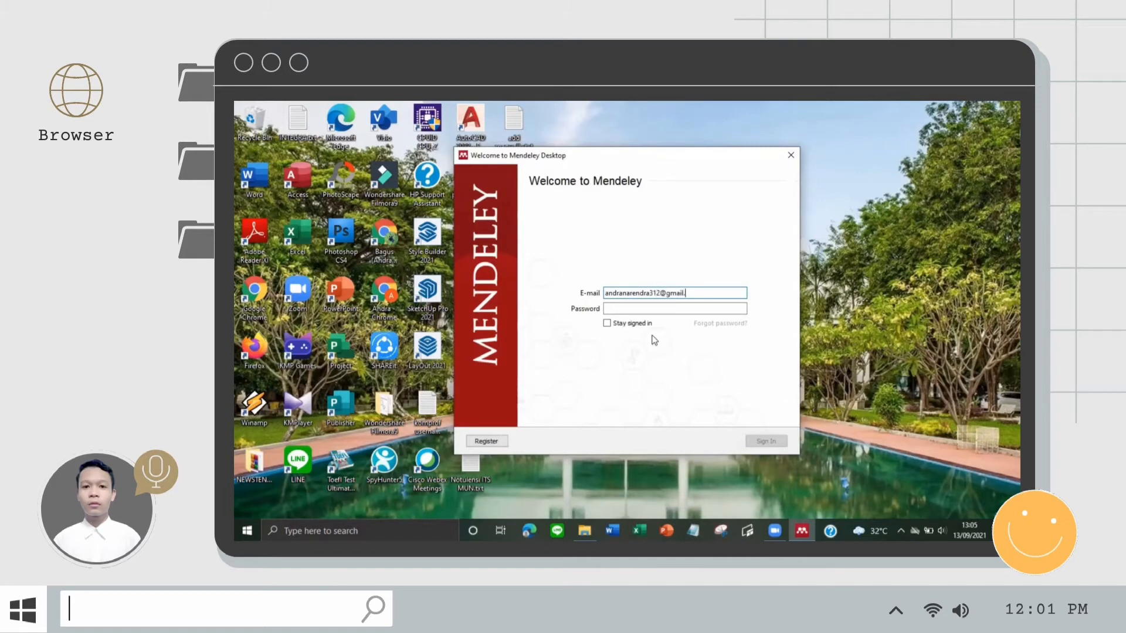
{"action": "left_click", "coordinate": [656, 308]}
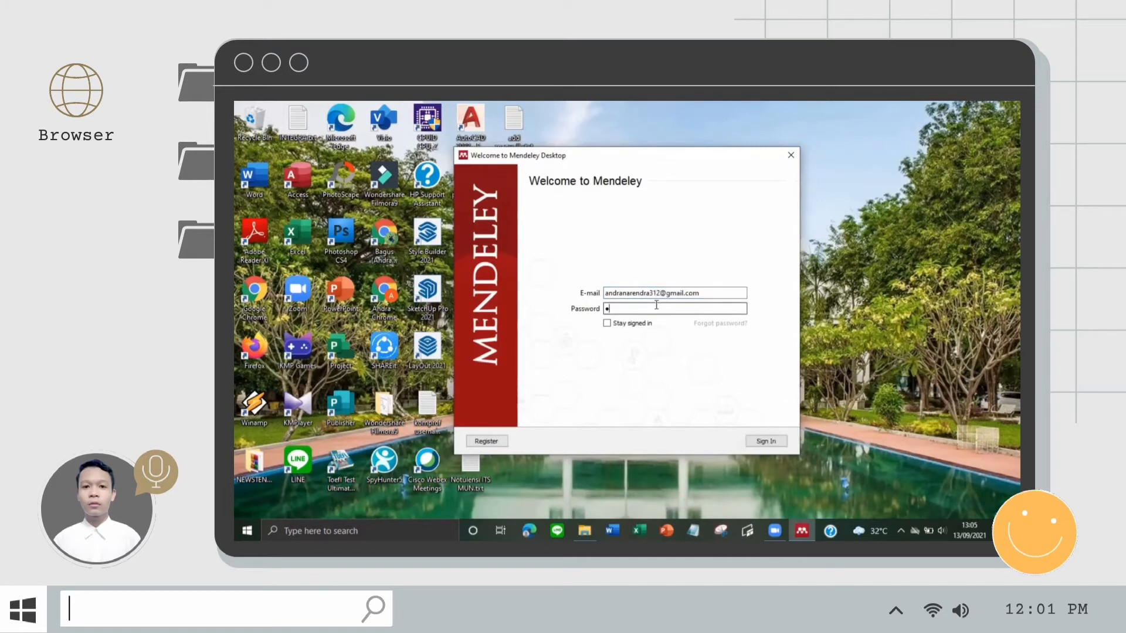
{"action": "key", "text": "Return"}
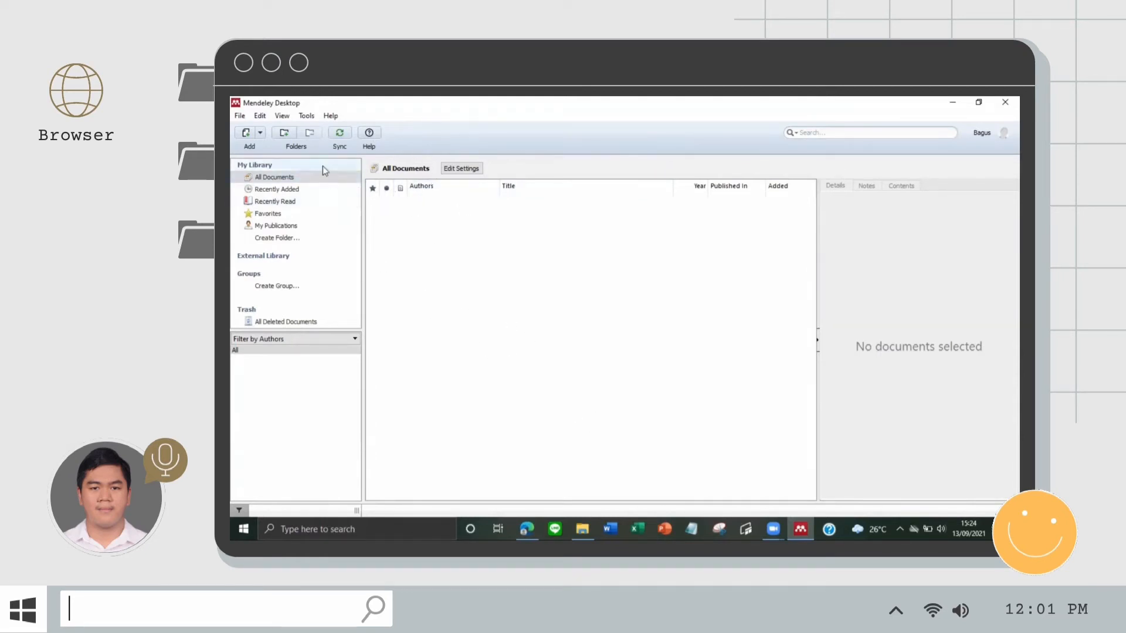
Step: Look through the Documents folder for the paper to import, then close it
{"action": "left_click", "coordinate": [260, 133]}
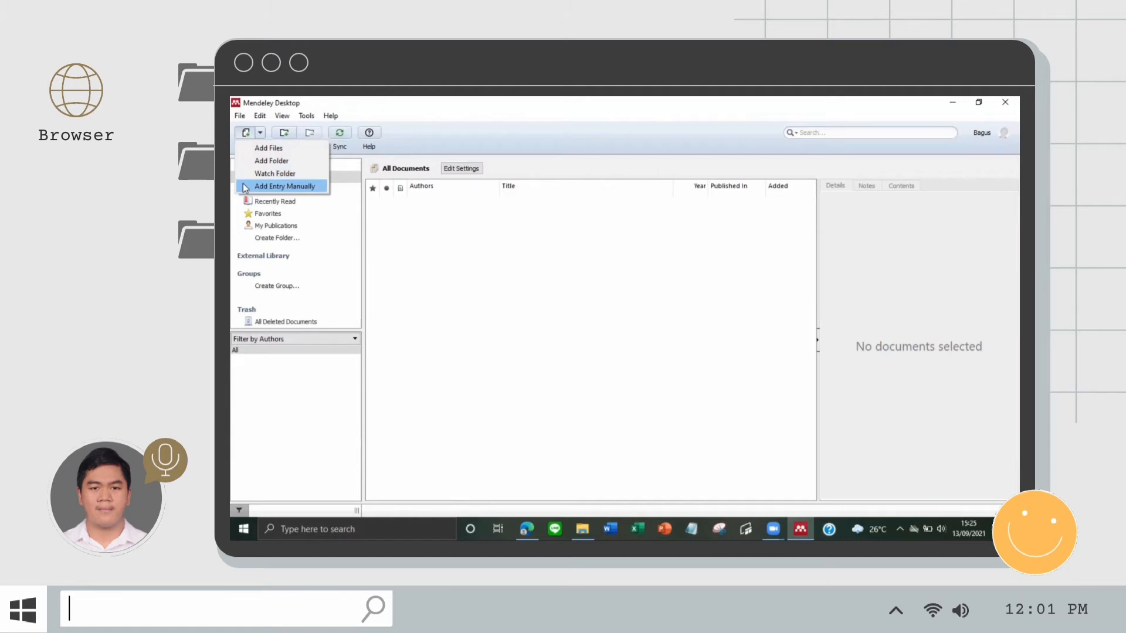
{"action": "left_click", "coordinate": [434, 207]}
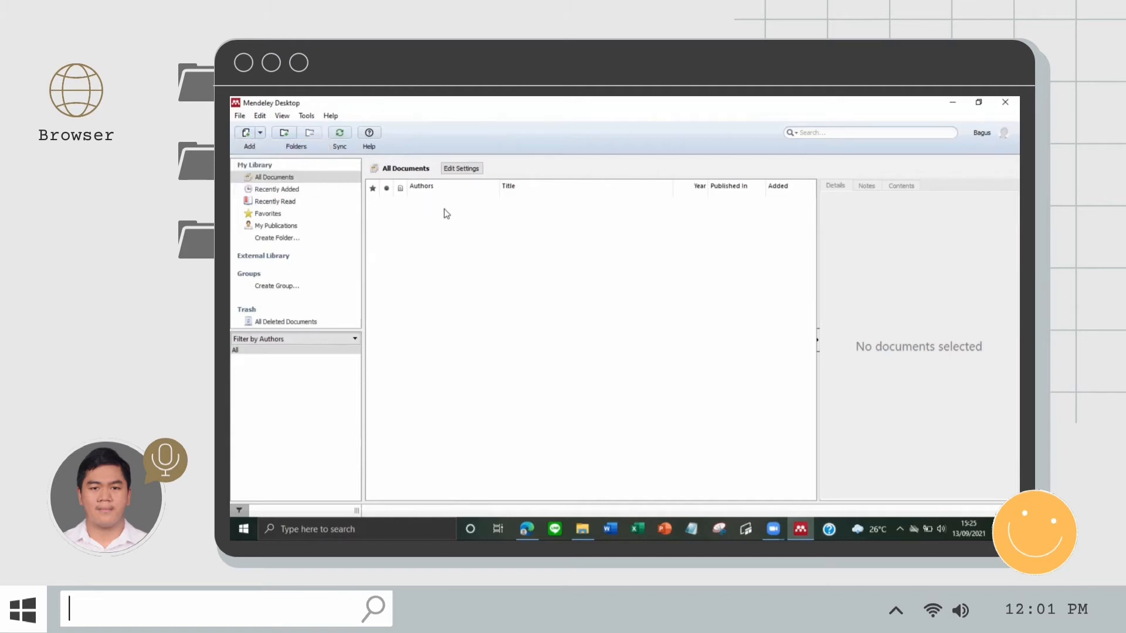
{"action": "mouse_move", "coordinate": [582, 528]}
{"action": "left_click", "coordinate": [577, 497]}
{"action": "scroll", "coordinate": [614, 281], "scroll_direction": "down", "scroll_amount": 5}
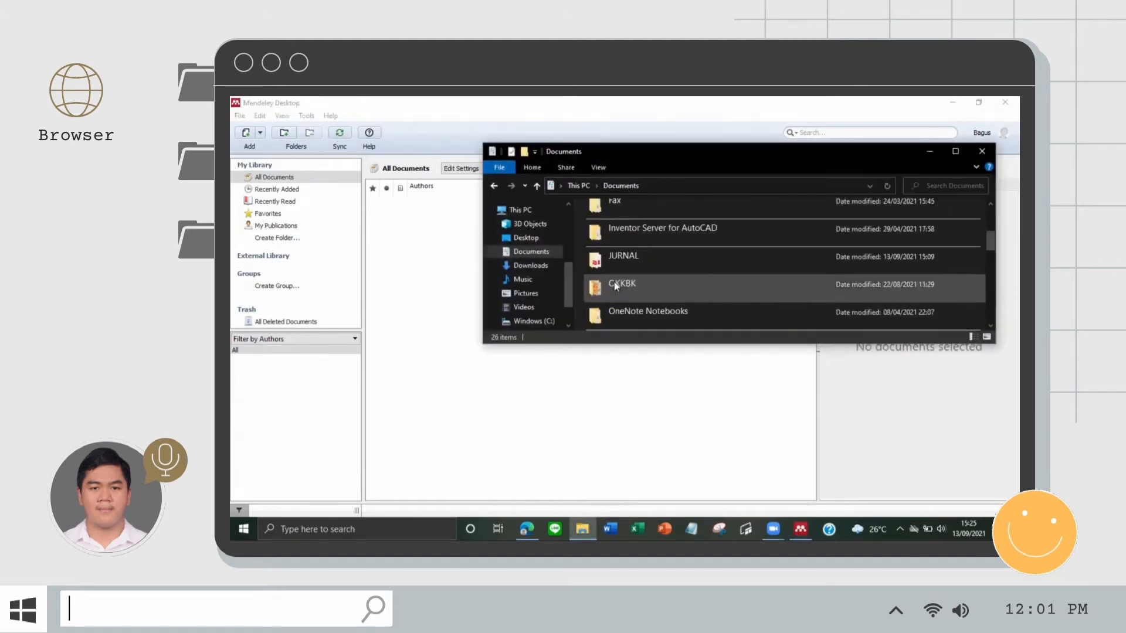
{"action": "scroll", "coordinate": [614, 281], "scroll_direction": "down", "scroll_amount": 5}
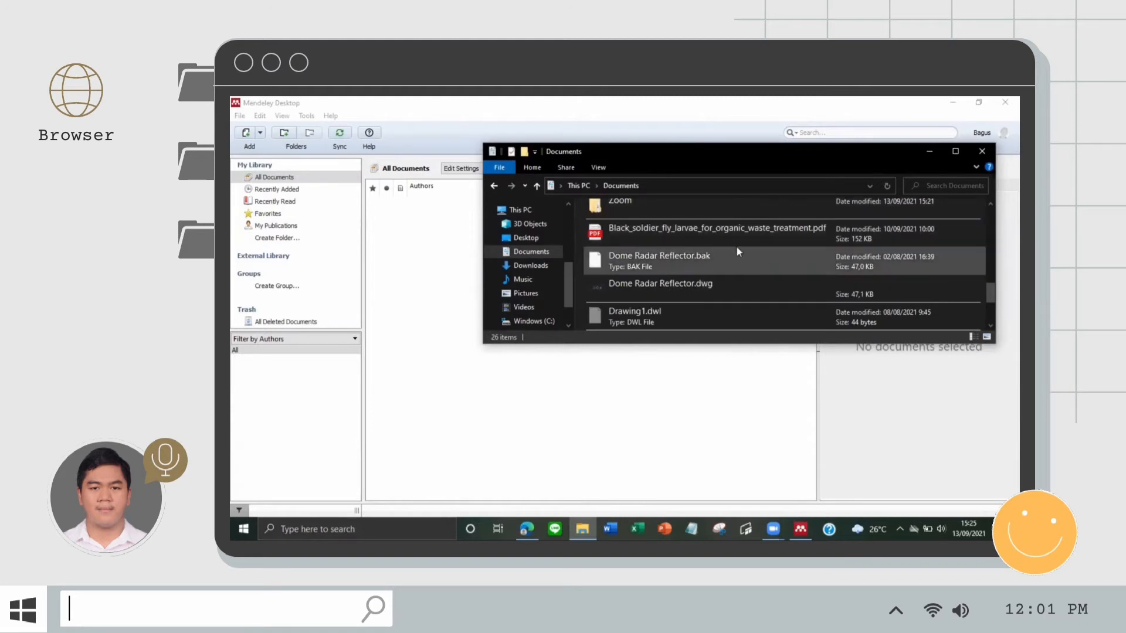
{"action": "left_click", "coordinate": [981, 150]}
Step: Add Black_soldier_fly_larvae_for_organic_waste_treatment.pdf from Documents via Add Files
{"action": "left_click", "coordinate": [262, 133]}
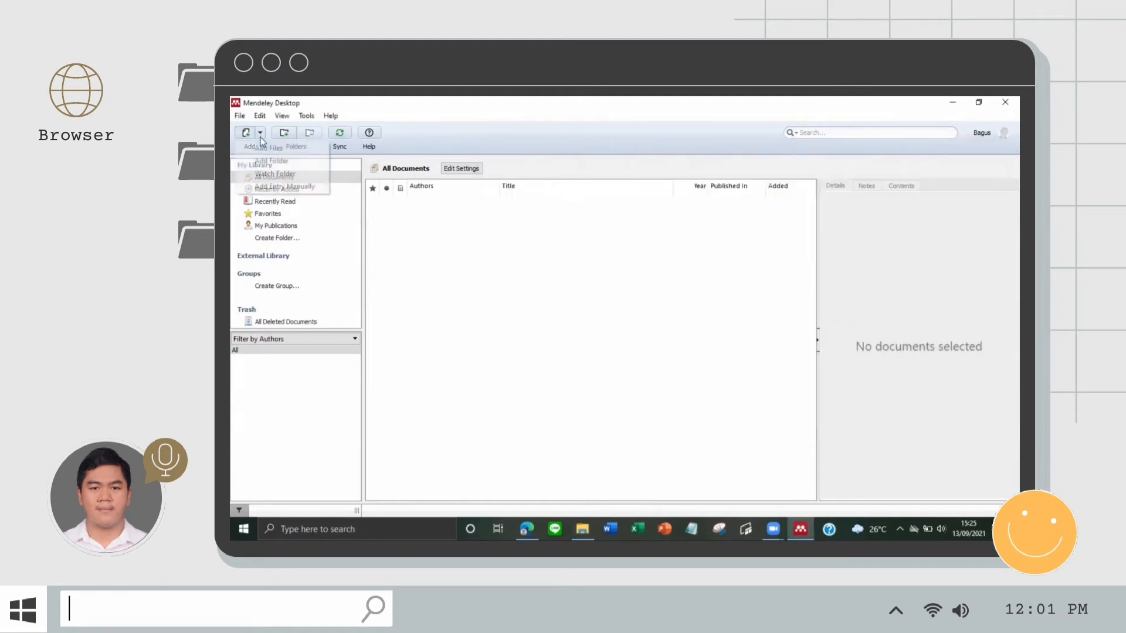
{"action": "left_click", "coordinate": [263, 150]}
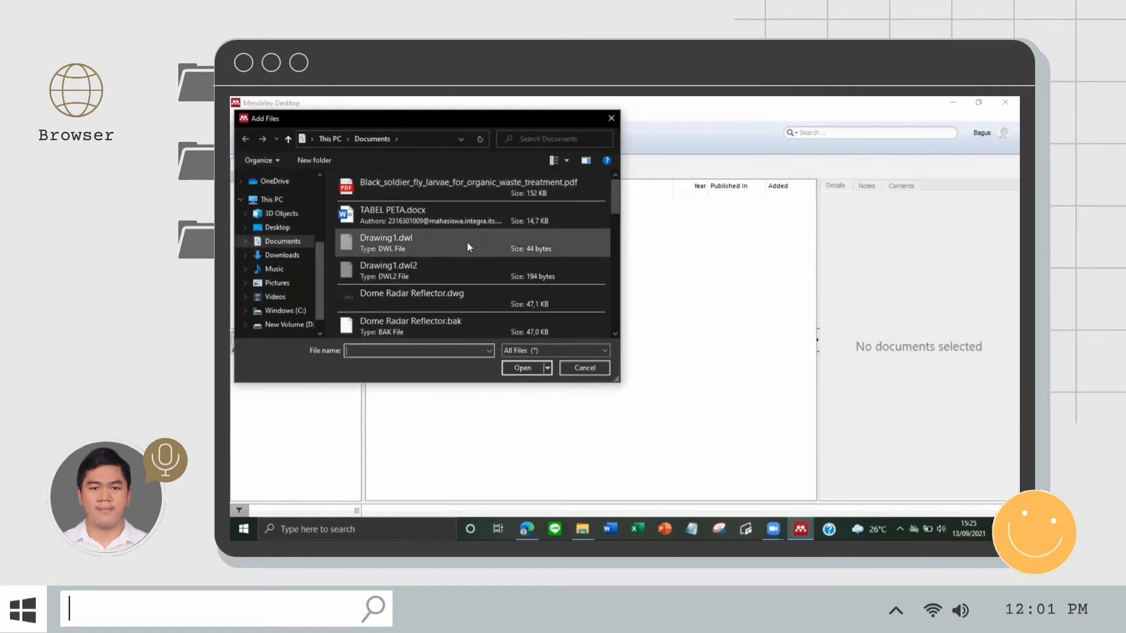
{"action": "left_click", "coordinate": [477, 188]}
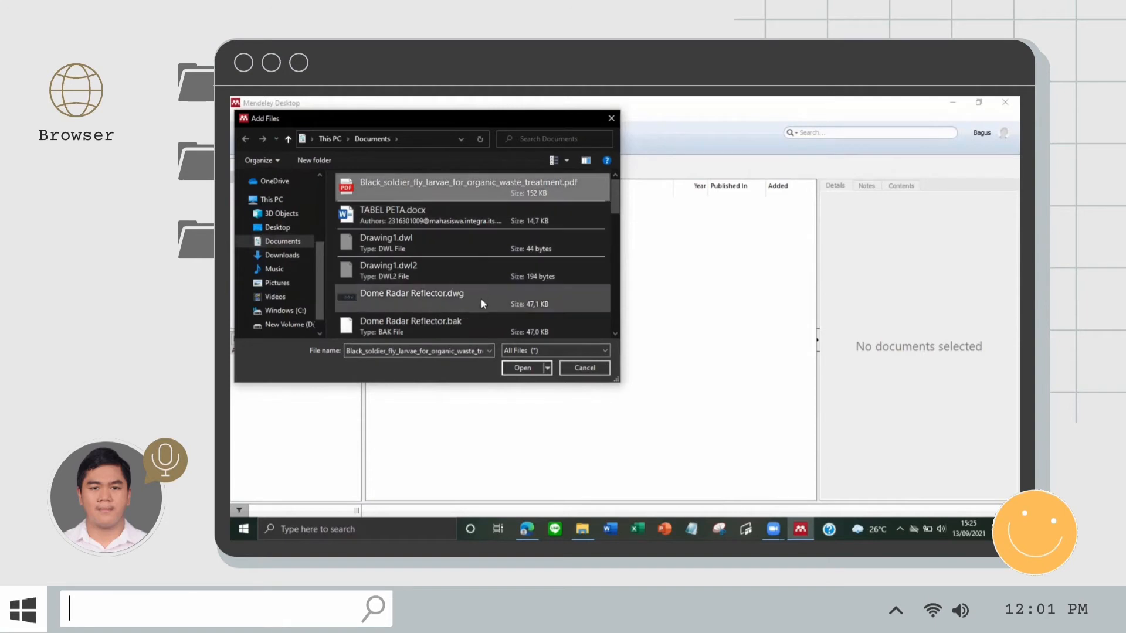
{"action": "left_click", "coordinate": [522, 368]}
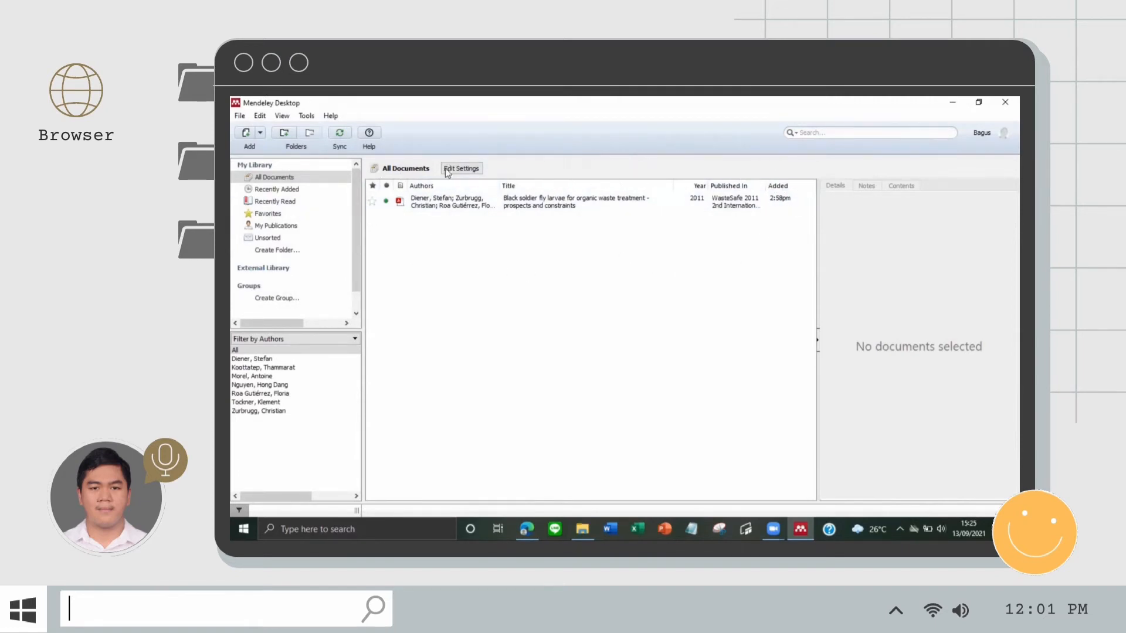
{"action": "left_click", "coordinate": [471, 205]}
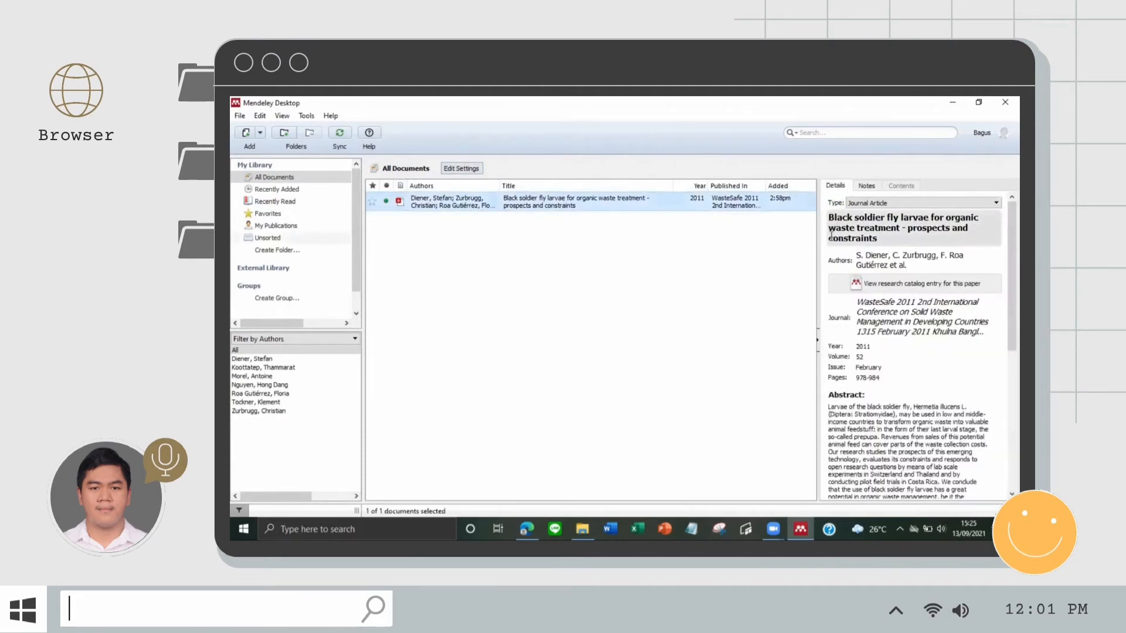
{"action": "scroll", "coordinate": [859, 327], "scroll_direction": "down", "scroll_amount": 2}
{"action": "scroll", "coordinate": [859, 326], "scroll_direction": "down", "scroll_amount": 4}
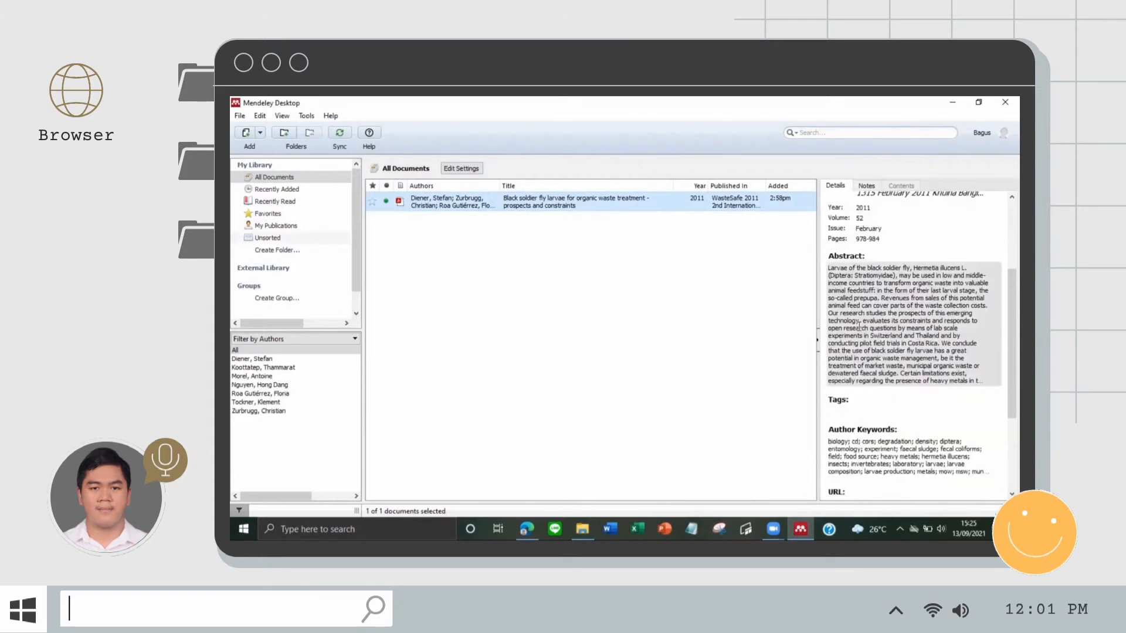
{"action": "scroll", "coordinate": [860, 329], "scroll_direction": "down", "scroll_amount": 2}
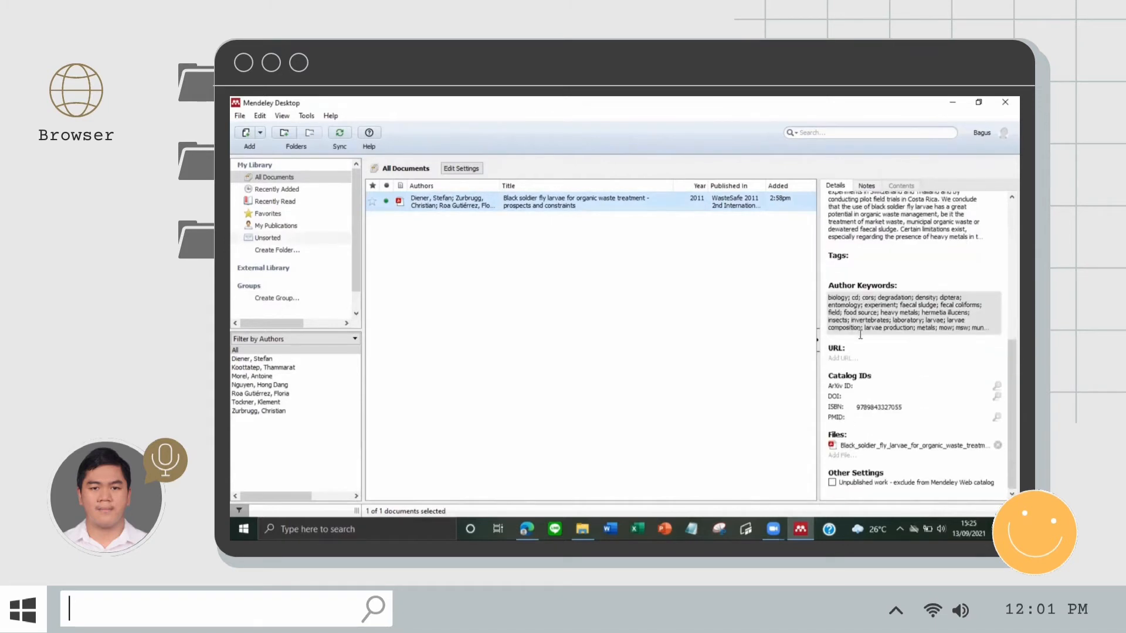
{"action": "left_click", "coordinate": [400, 202]}
{"action": "scroll", "coordinate": [415, 246], "scroll_direction": "down", "scroll_amount": 10}
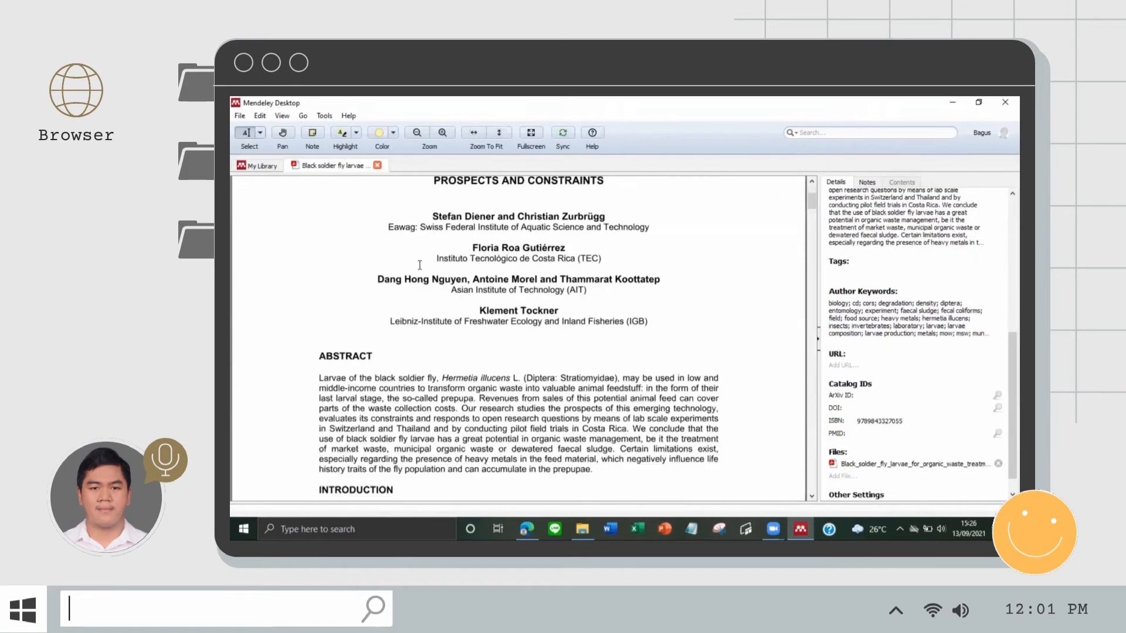
{"action": "scroll", "coordinate": [422, 277], "scroll_direction": "down", "scroll_amount": 2}
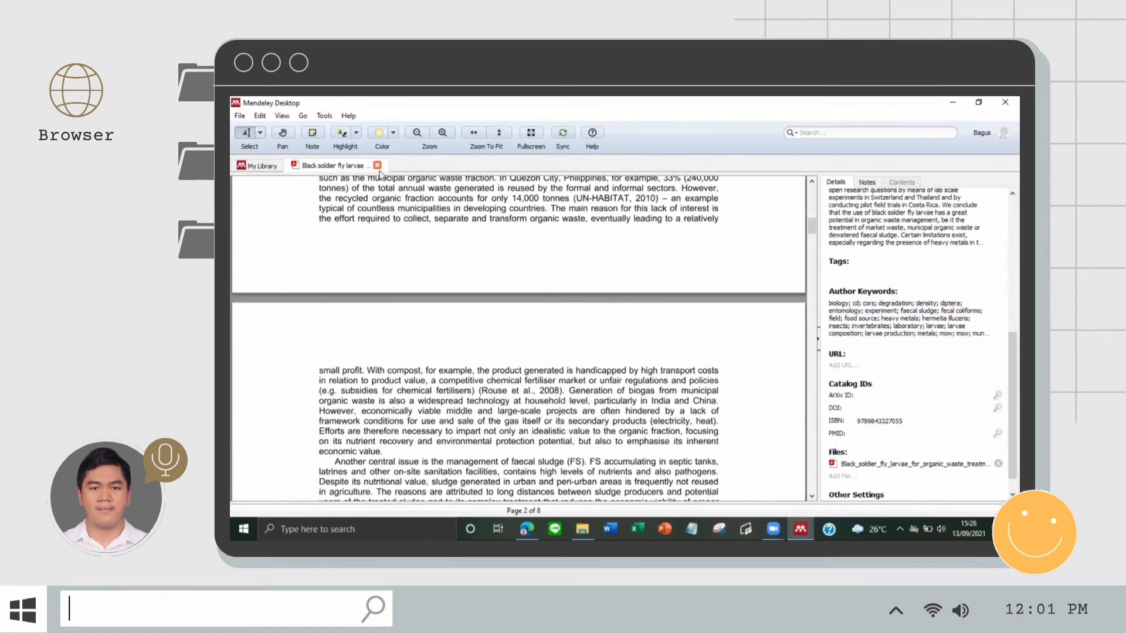
{"action": "left_click", "coordinate": [377, 165]}
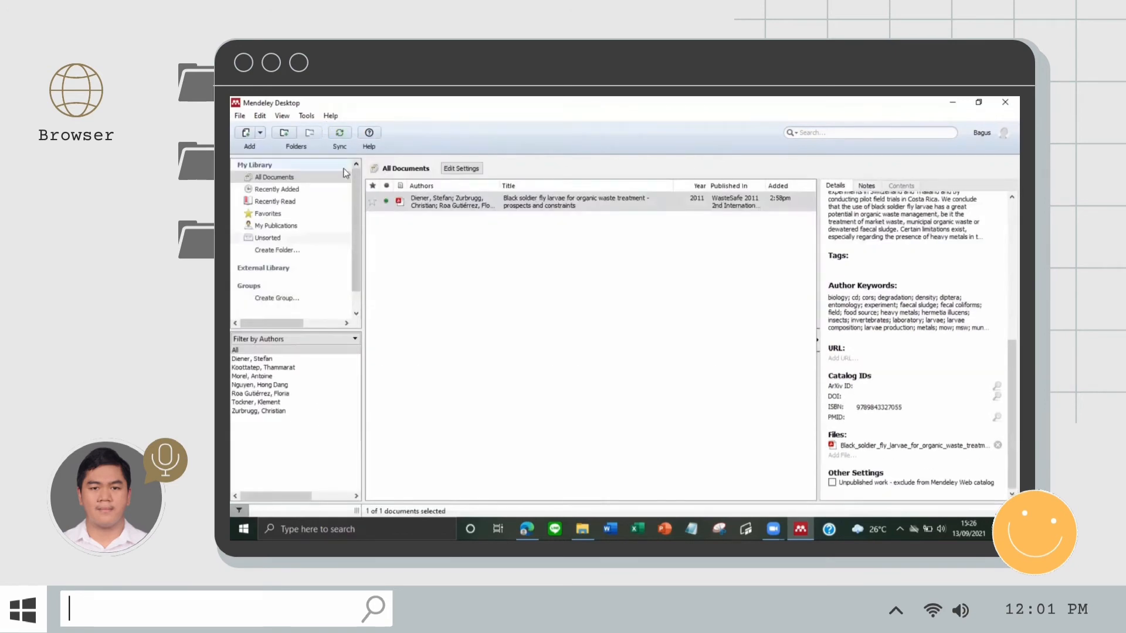
Step: Import the Documents > JURNAL folder via Add Folder
{"action": "left_click", "coordinate": [260, 133]}
{"action": "left_click", "coordinate": [311, 166]}
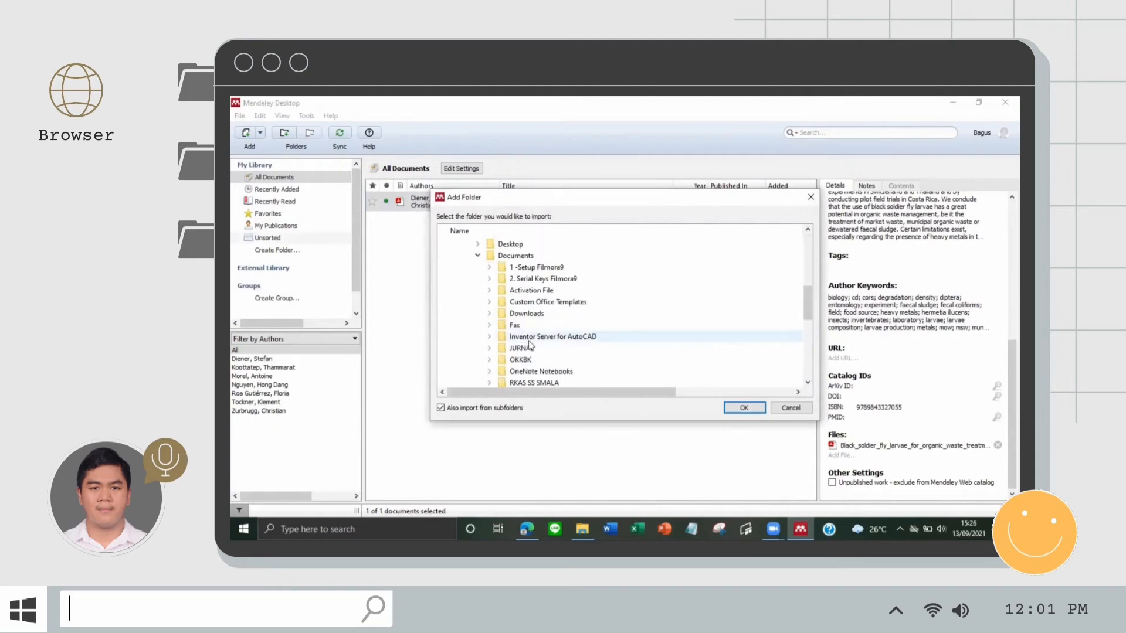
{"action": "left_click", "coordinate": [529, 347]}
{"action": "left_click", "coordinate": [744, 408]}
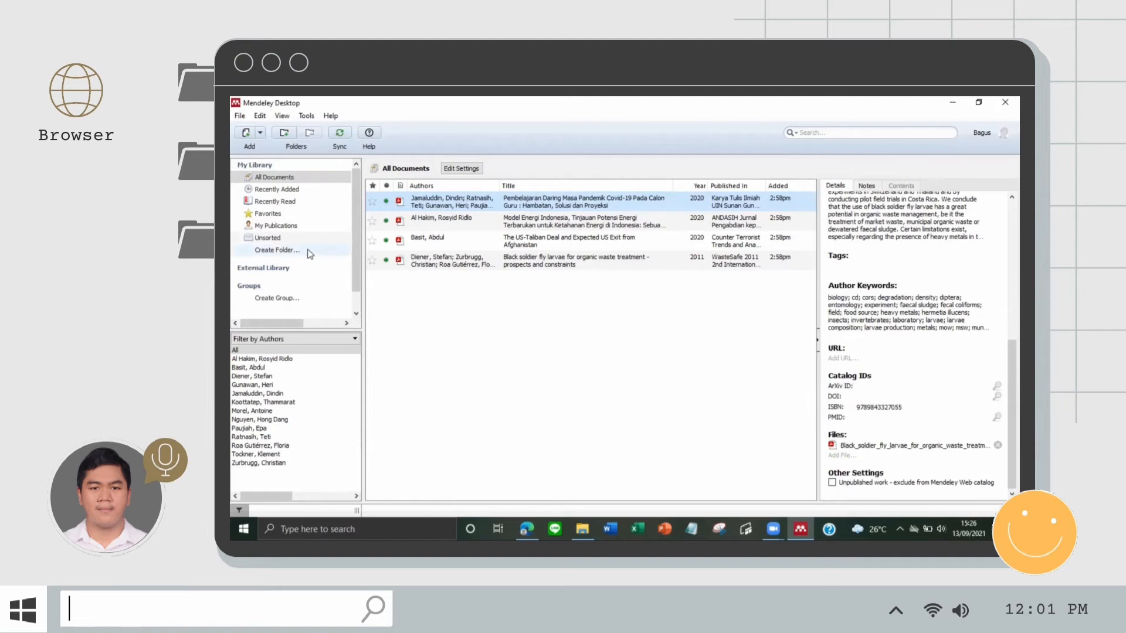
Step: Create a new library collection named JURNAL
{"action": "left_click", "coordinate": [276, 250]}
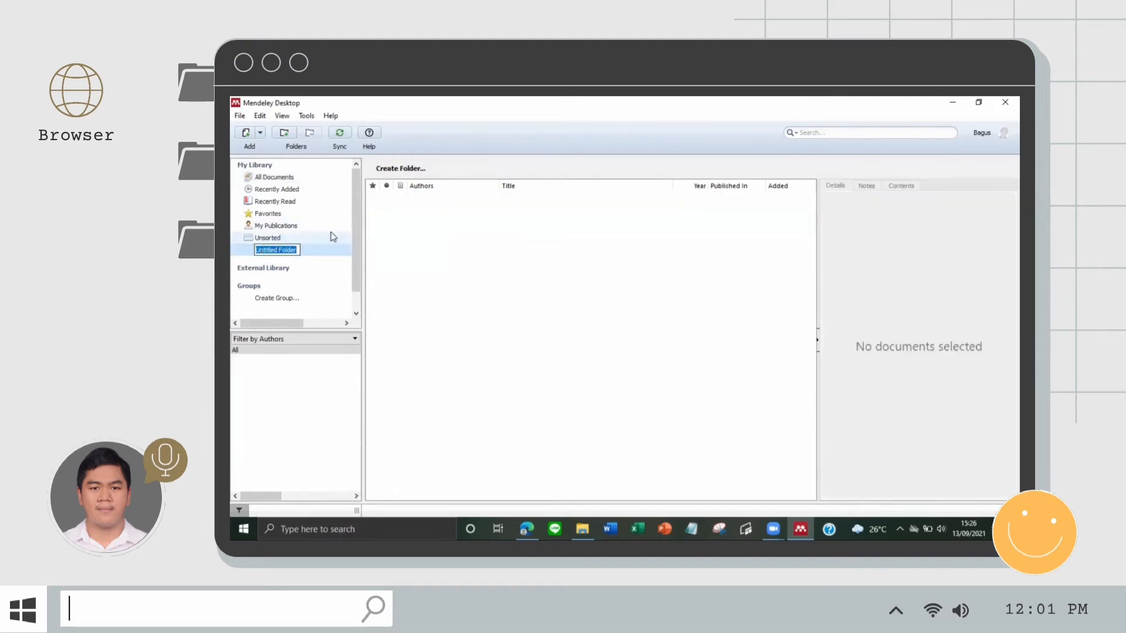
{"action": "type", "text": "JURNAL"}
{"action": "key", "text": "Return"}
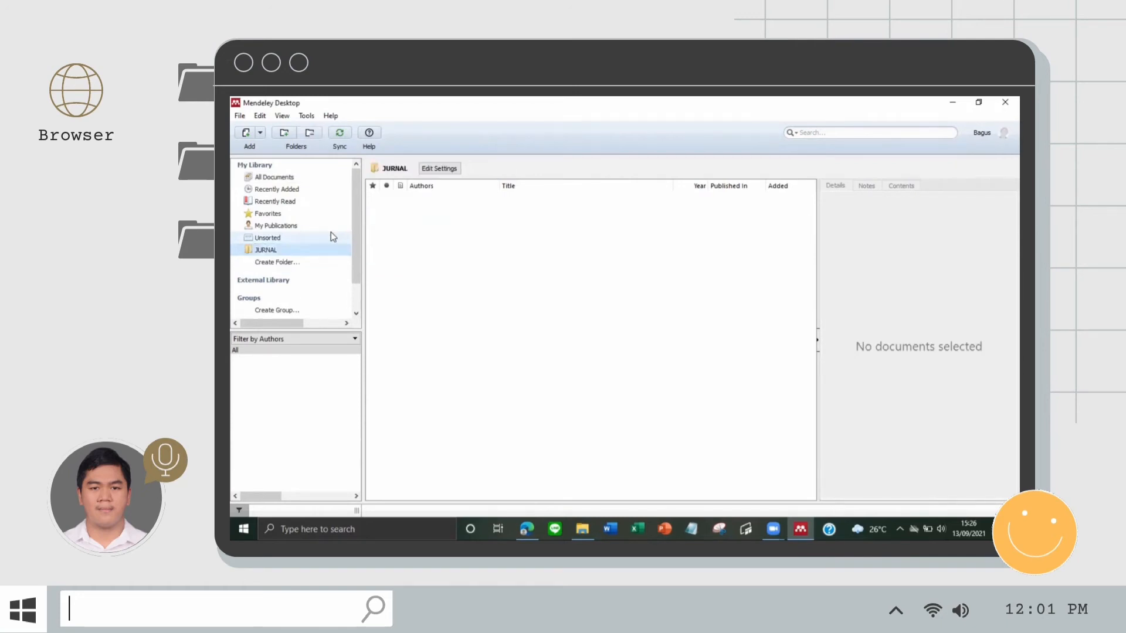
Step: Import the Documents > JURNAL folder's papers into the library again
{"action": "left_click", "coordinate": [260, 132]}
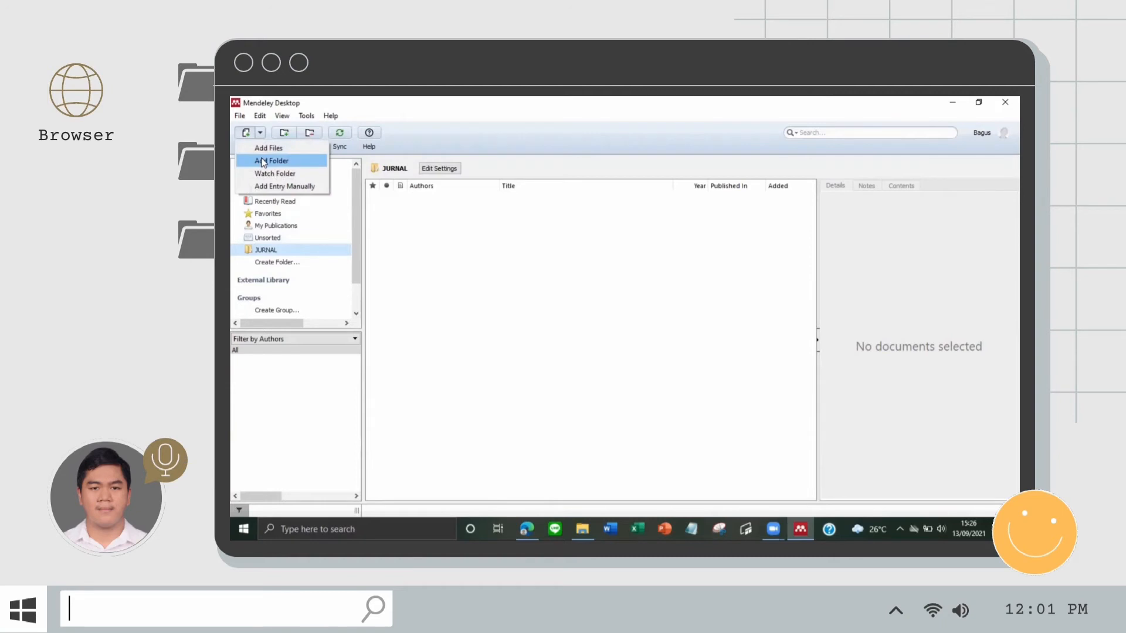
{"action": "left_click", "coordinate": [262, 162]}
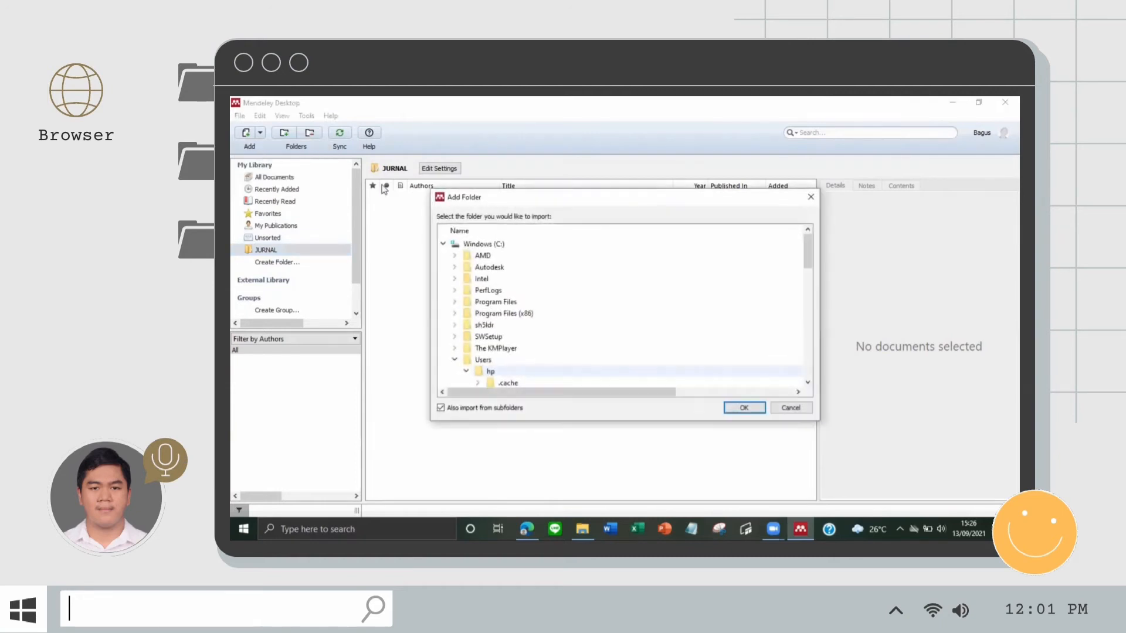
{"action": "scroll", "coordinate": [519, 328], "scroll_direction": "down", "scroll_amount": 3}
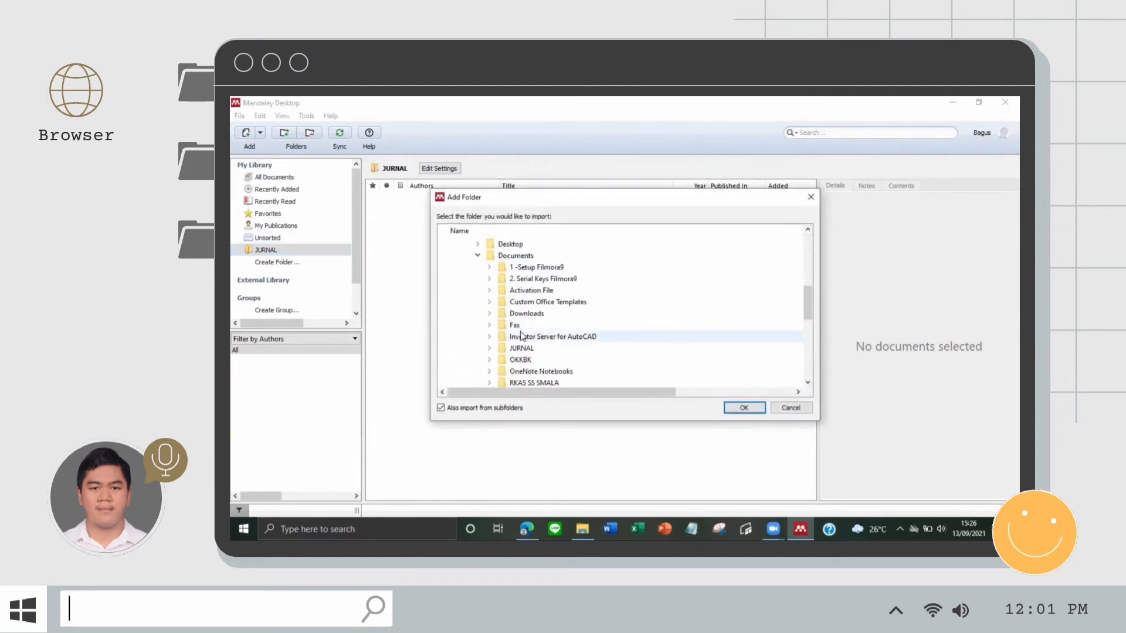
{"action": "left_click", "coordinate": [524, 317]}
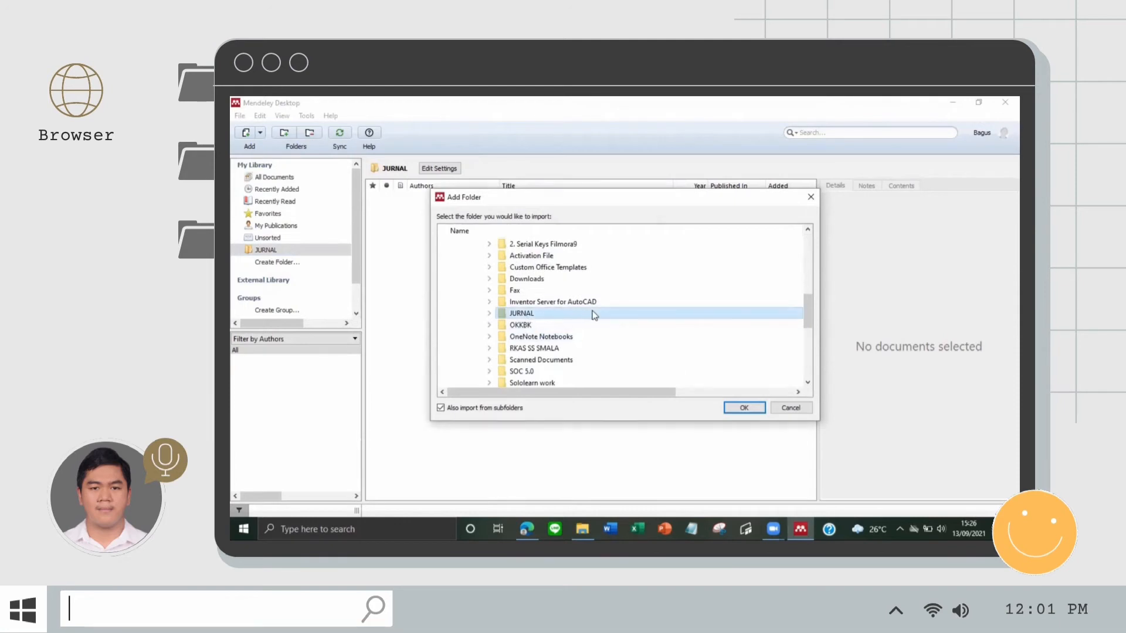
{"action": "left_click", "coordinate": [730, 409]}
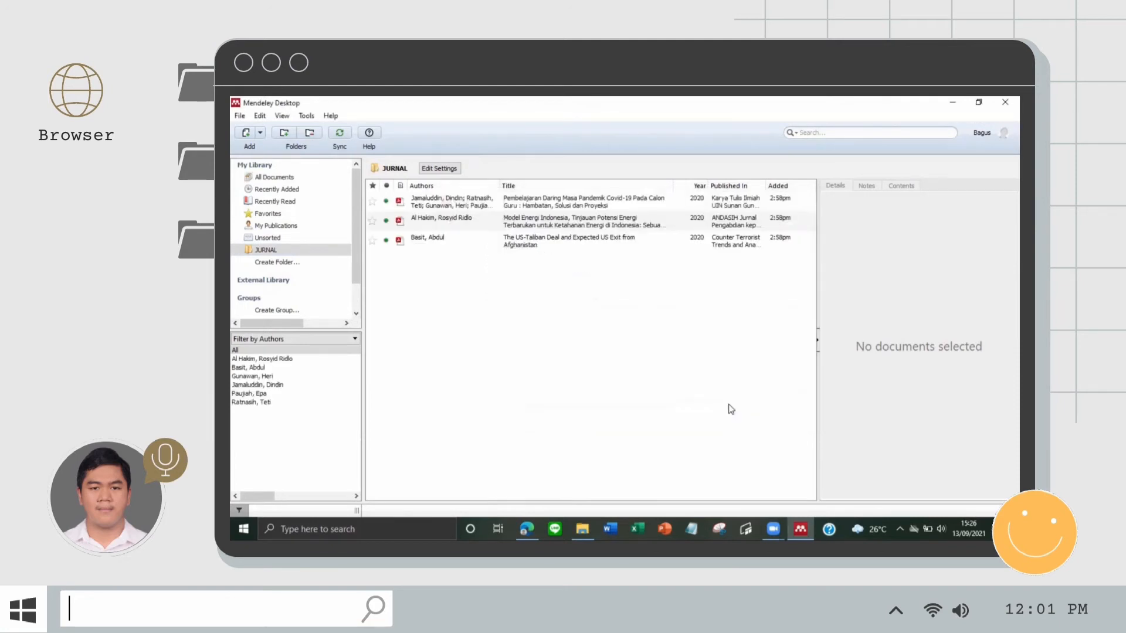
Step: Show All Documents and bring up the Add dropdown options
{"action": "left_click", "coordinate": [261, 133]}
{"action": "left_click", "coordinate": [375, 146]}
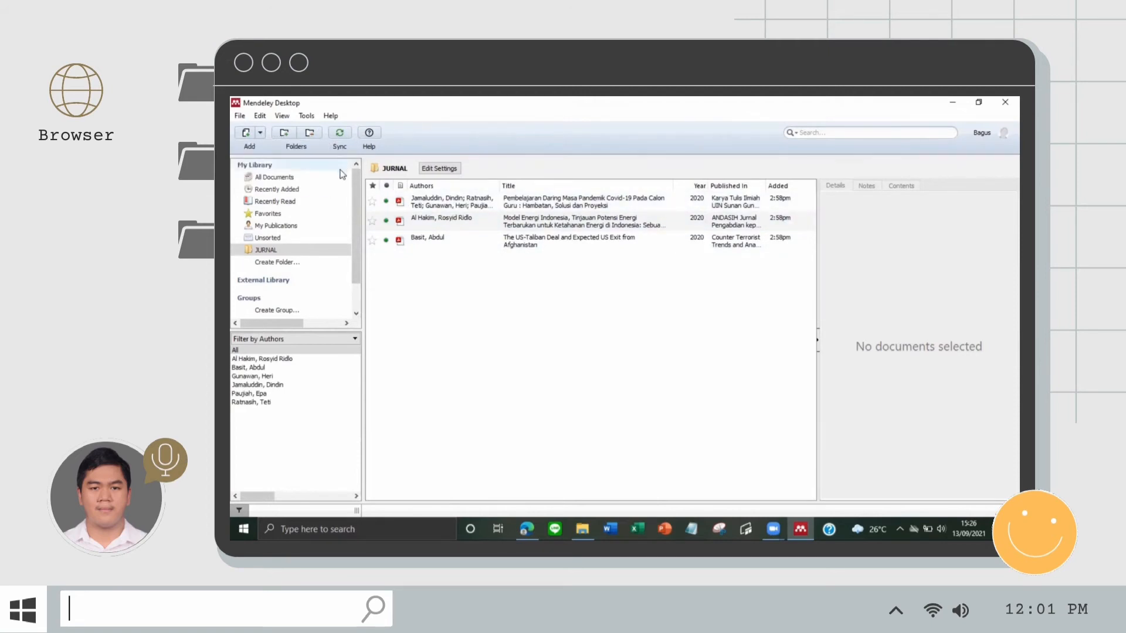
{"action": "left_click", "coordinate": [274, 177]}
{"action": "left_click", "coordinate": [261, 135]}
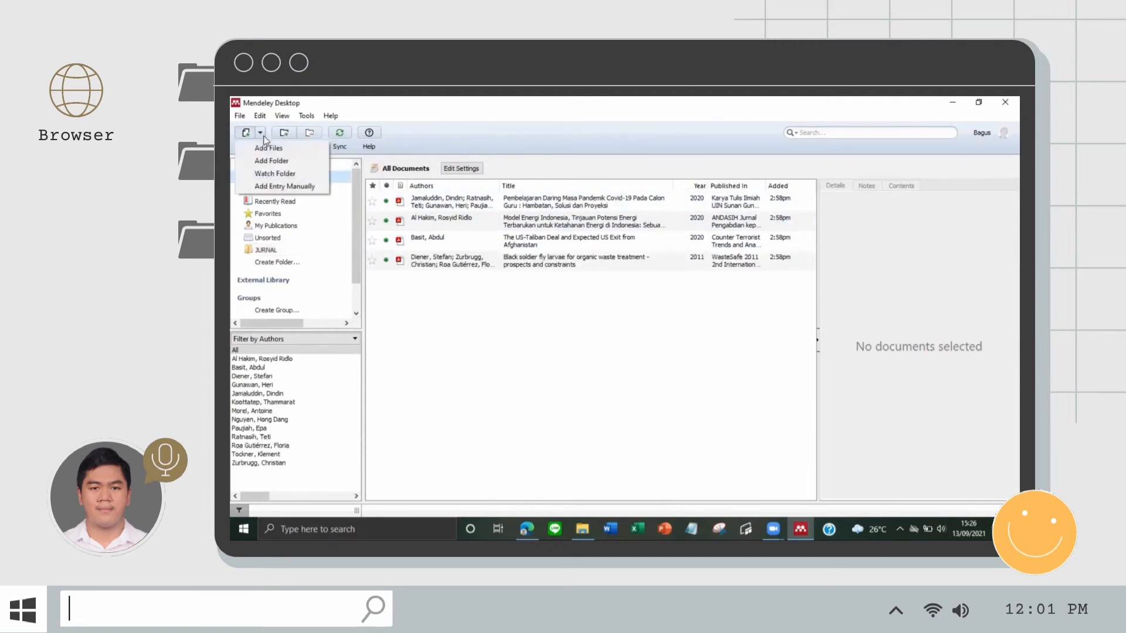
Step: Start a manual Book Section entry titled 'Fisika - Mekanika dan Termodinamika untuk Sains dan Teknik'
{"action": "left_click", "coordinate": [272, 186]}
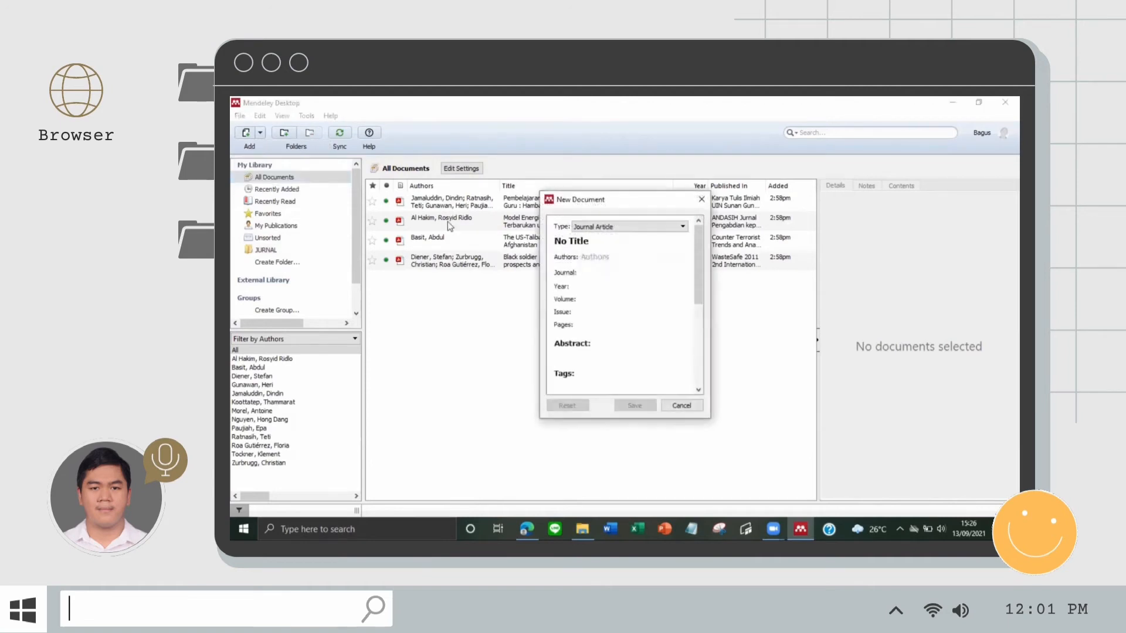
{"action": "left_click", "coordinate": [603, 226]}
{"action": "left_click", "coordinate": [606, 245]}
{"action": "left_click", "coordinate": [593, 240]}
{"action": "key", "text": "ctrl+a"}
{"action": "type", "text": "Fis"}
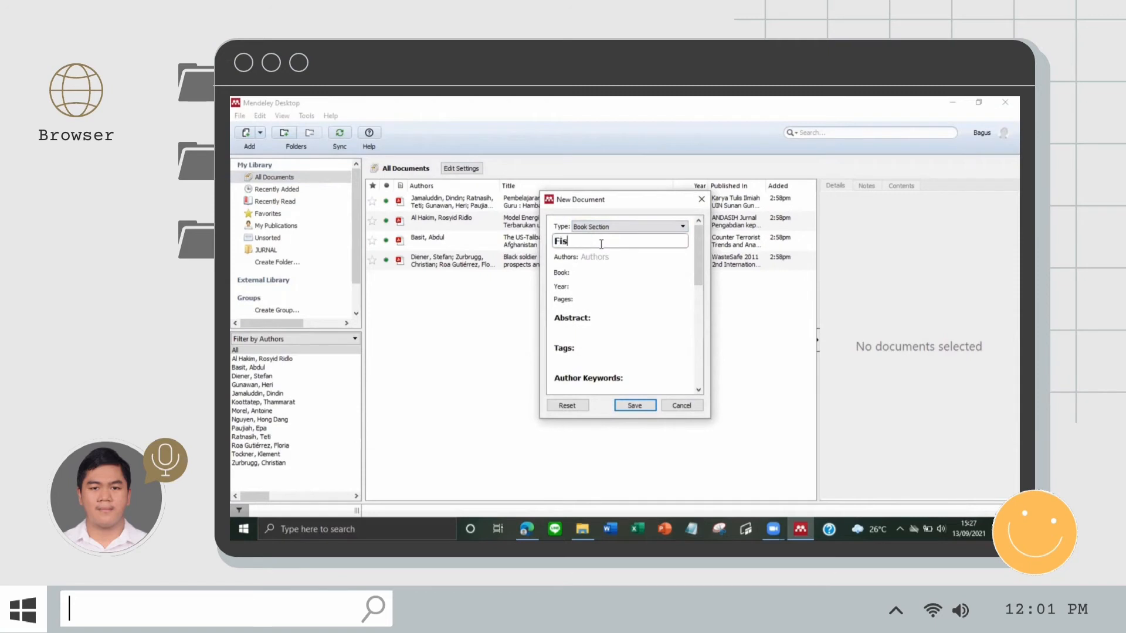
{"action": "type", "text": "ika - Mekanika dan Termodin"}
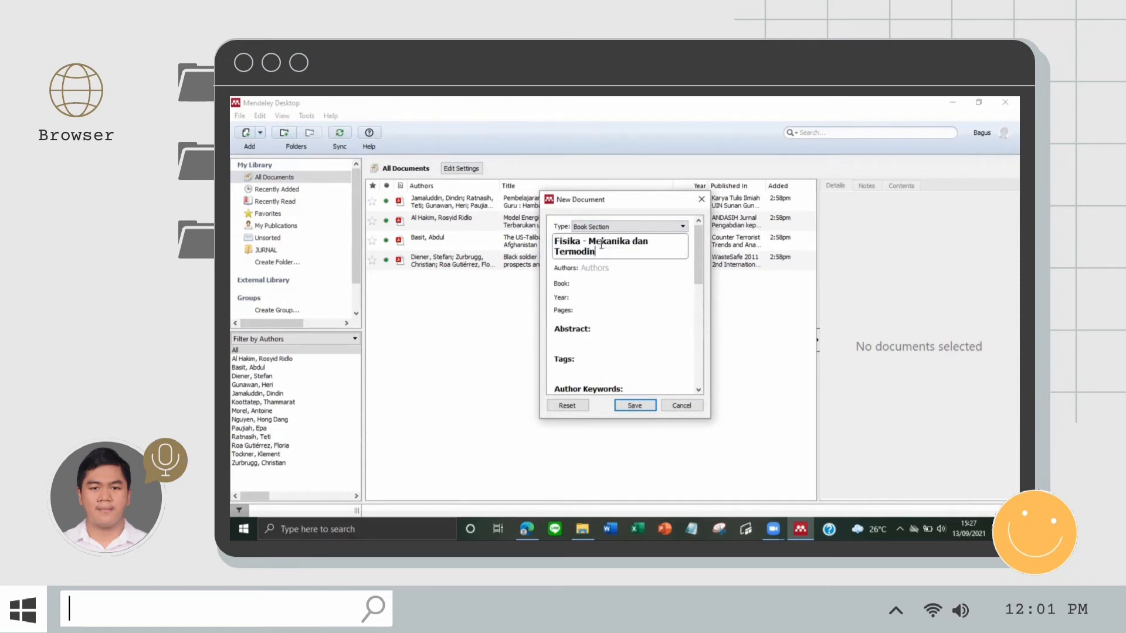
{"action": "type", "text": "amika untuk Sains dan Teknik"}
Step: Set author 'ITS, Tim Dosen Fisika', year 2012 and pages 323
{"action": "left_click", "coordinate": [606, 281]}
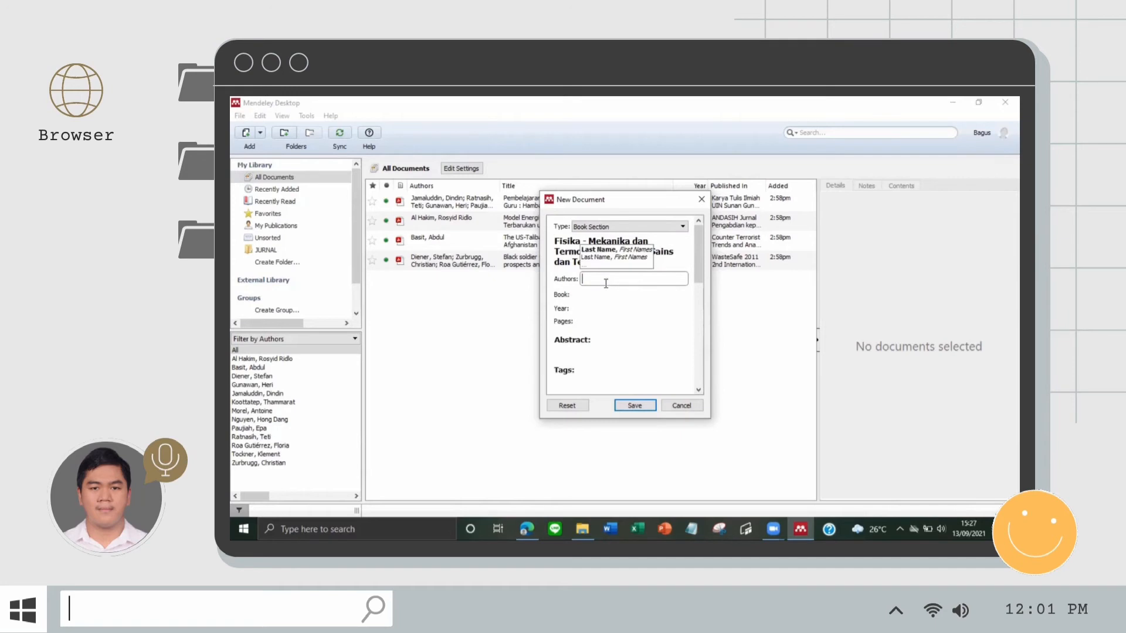
{"action": "type", "text": "ITS"}
{"action": "left_click", "coordinate": [614, 300]}
{"action": "scroll", "coordinate": [621, 302], "scroll_direction": "down", "scroll_amount": 4}
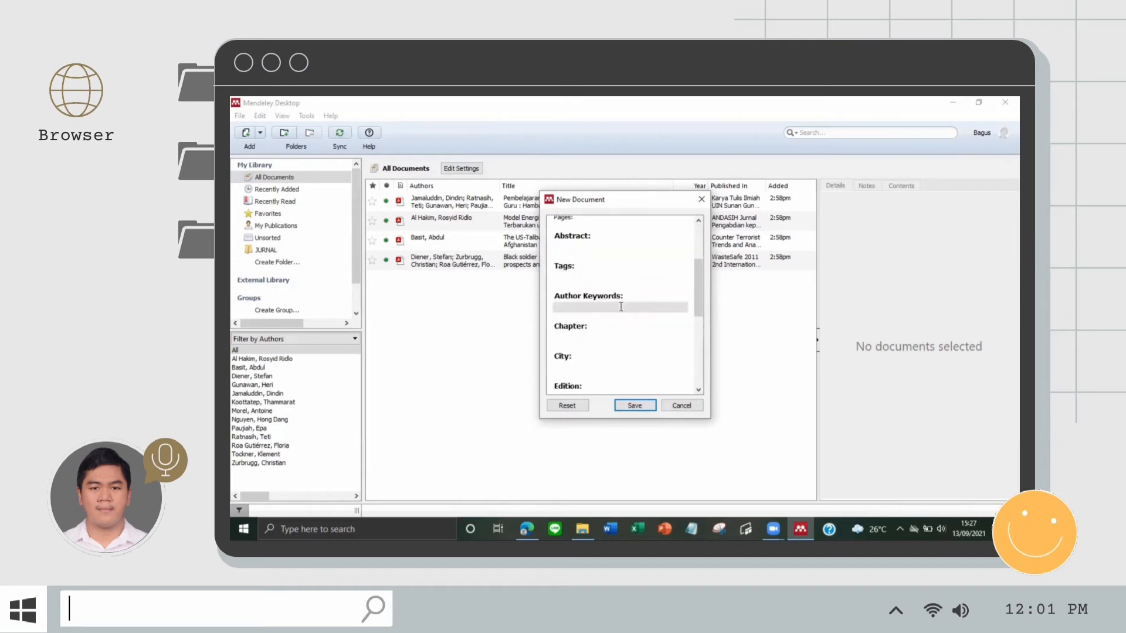
{"action": "scroll", "coordinate": [612, 267], "scroll_direction": "up", "scroll_amount": 4}
{"action": "left_click", "coordinate": [613, 273]}
{"action": "type", "text": "2012"}
{"action": "left_click", "coordinate": [612, 287]}
{"action": "type", "text": "323"}
Step: Add city Surabaya, edition 1, publisher 'Departemen Fisika FSAD ITS', and save the reference
{"action": "scroll", "coordinate": [600, 274], "scroll_direction": "down", "scroll_amount": 4}
{"action": "left_click", "coordinate": [600, 300]}
{"action": "type", "text": "Surabaya"}
{"action": "scroll", "coordinate": [609, 309], "scroll_direction": "down", "scroll_amount": 1}
{"action": "left_click", "coordinate": [608, 294]}
{"action": "type", "text": "1"}
{"action": "scroll", "coordinate": [605, 300], "scroll_direction": "down", "scroll_amount": 1}
{"action": "left_click", "coordinate": [600, 317]}
{"action": "type", "text": "Departemen Fisika FSAD ITS"}
{"action": "scroll", "coordinate": [603, 318], "scroll_direction": "down", "scroll_amount": 2}
{"action": "scroll", "coordinate": [638, 310], "scroll_direction": "up", "scroll_amount": 4}
{"action": "scroll", "coordinate": [636, 322], "scroll_direction": "down", "scroll_amount": 4}
{"action": "left_click", "coordinate": [635, 406]}
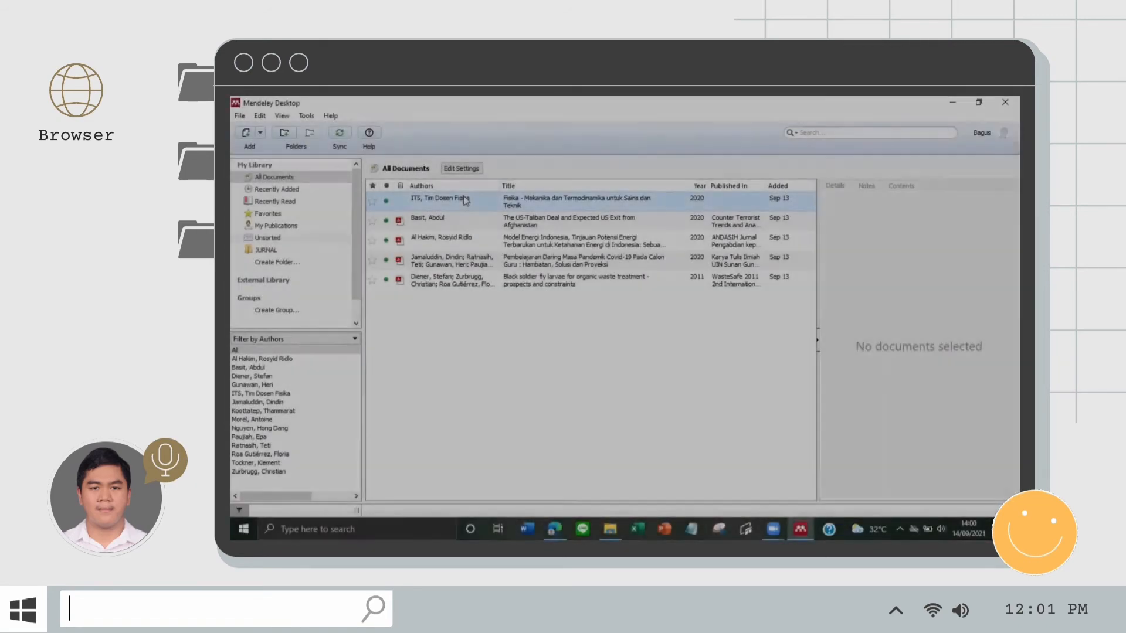
Step: Review the details of the new Fisika reference and the Basit US-Taliban Deal article
{"action": "left_click", "coordinate": [490, 202]}
{"action": "scroll", "coordinate": [917, 276], "scroll_direction": "down", "scroll_amount": 8}
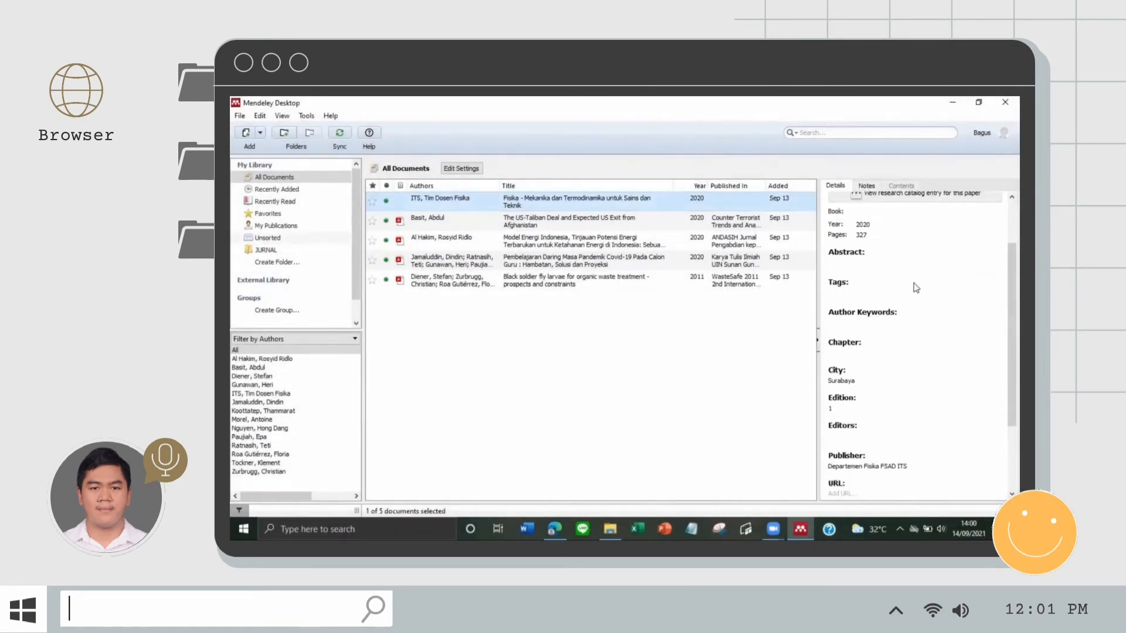
{"action": "scroll", "coordinate": [908, 319], "scroll_direction": "up", "scroll_amount": 8}
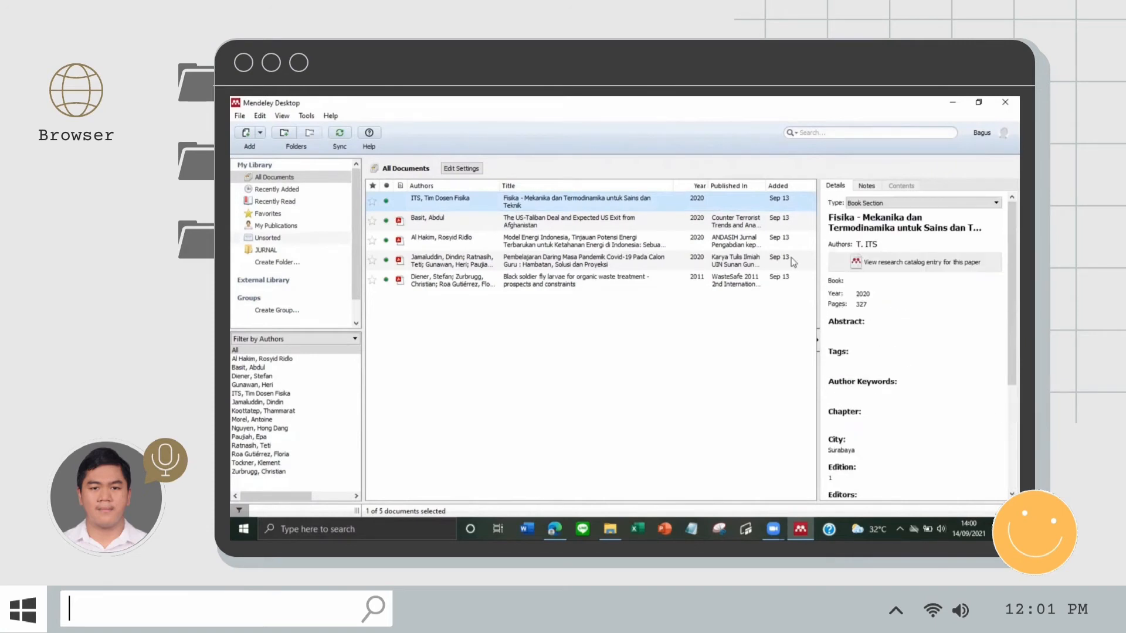
{"action": "left_click", "coordinate": [452, 220]}
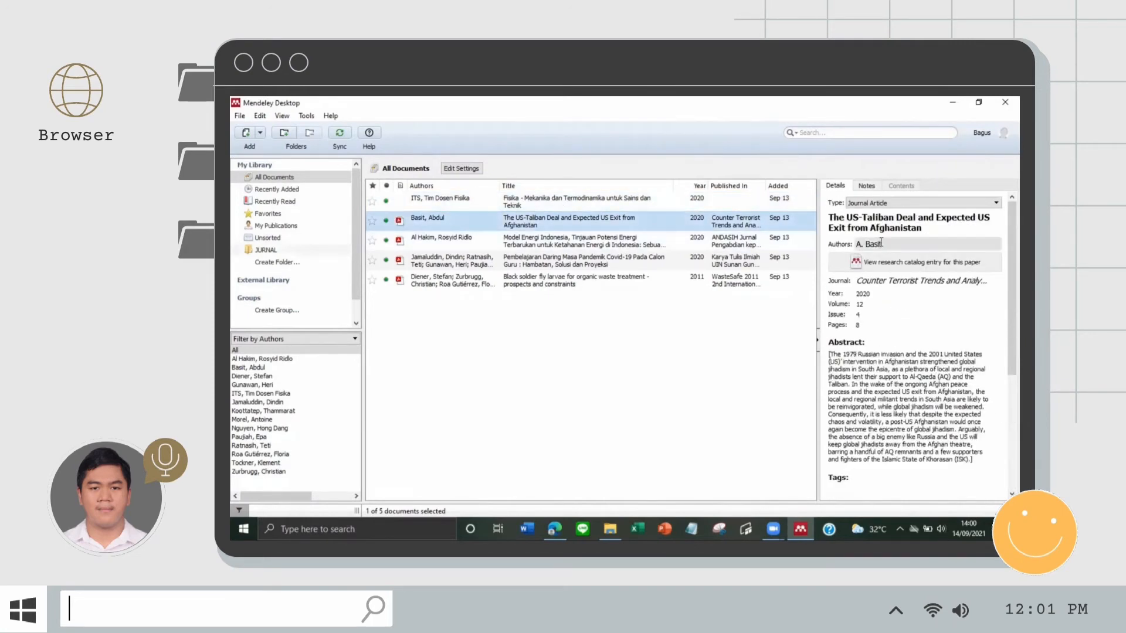
{"action": "scroll", "coordinate": [881, 249], "scroll_direction": "down", "scroll_amount": 6}
{"action": "scroll", "coordinate": [881, 248], "scroll_direction": "down", "scroll_amount": 2}
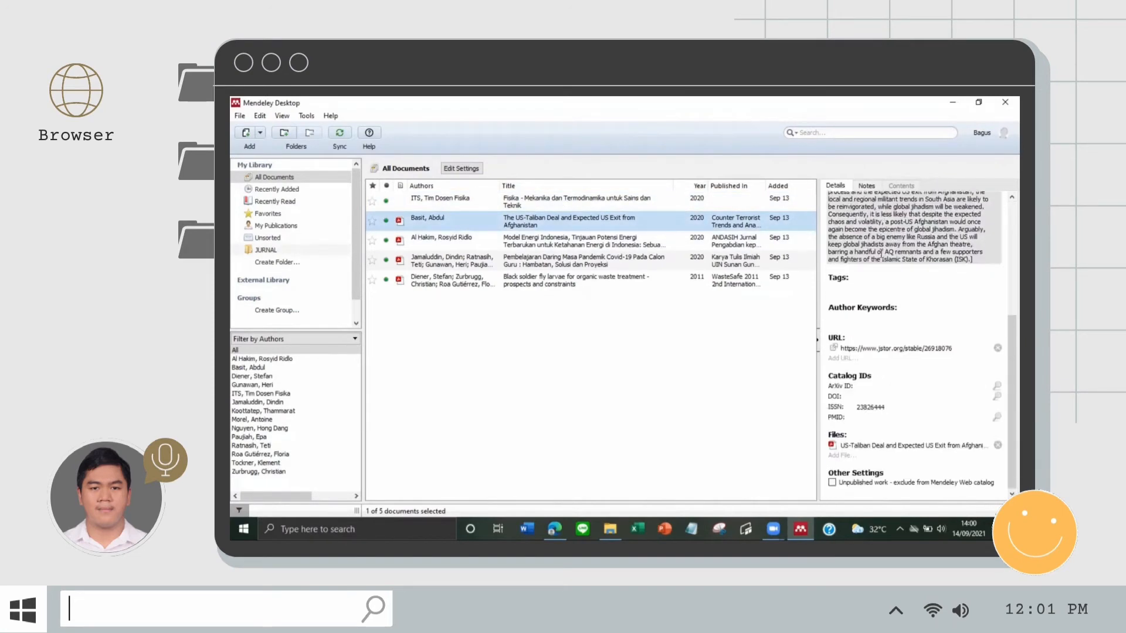
Step: Open Al Hakim's energy paper PDF and scroll through it
{"action": "double_click", "coordinate": [400, 246]}
{"action": "scroll", "coordinate": [428, 249], "scroll_direction": "down", "scroll_amount": 15}
{"action": "scroll", "coordinate": [429, 248], "scroll_direction": "up", "scroll_amount": 5}
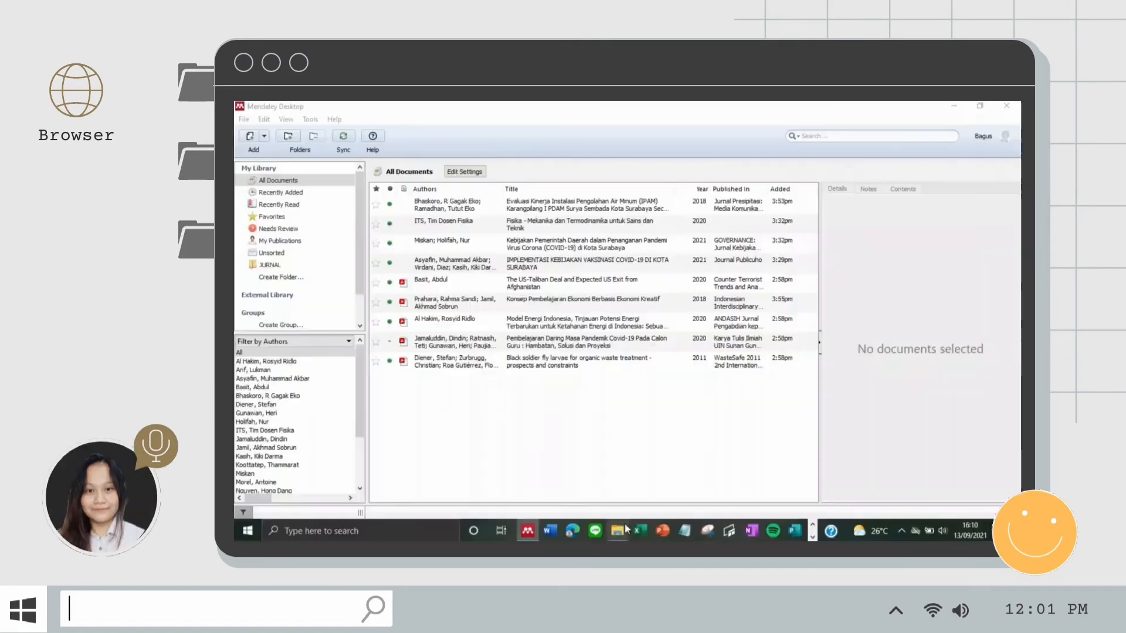
Step: Close the leftover File Explorer window and return focus to the Mendeley library window
{"action": "mouse_move", "coordinate": [625, 523]}
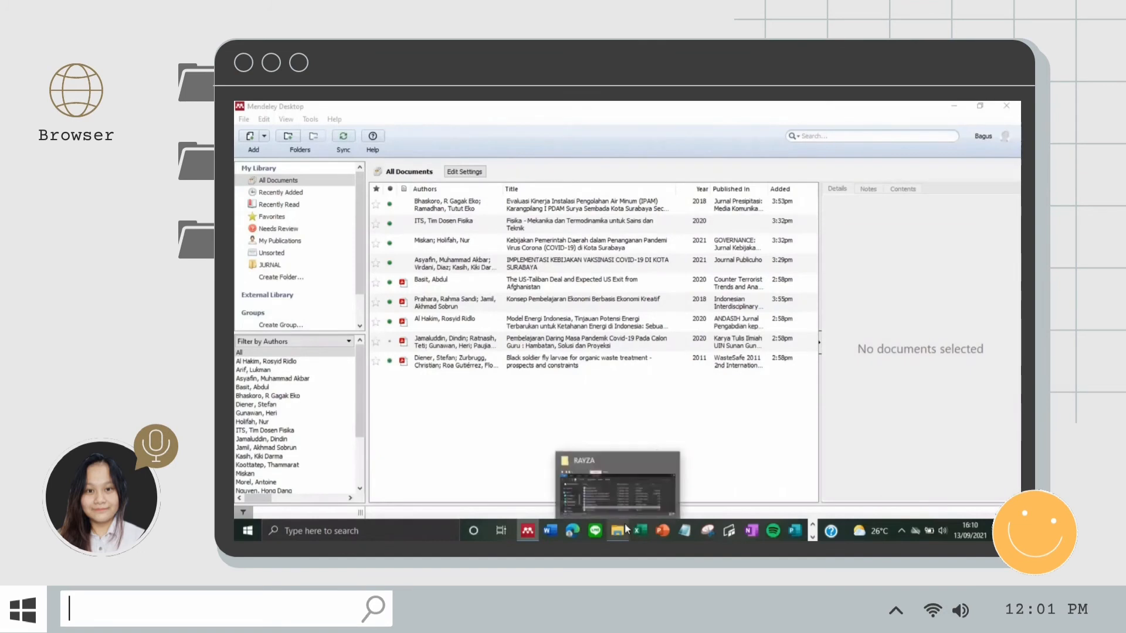
{"action": "left_click", "coordinate": [668, 460]}
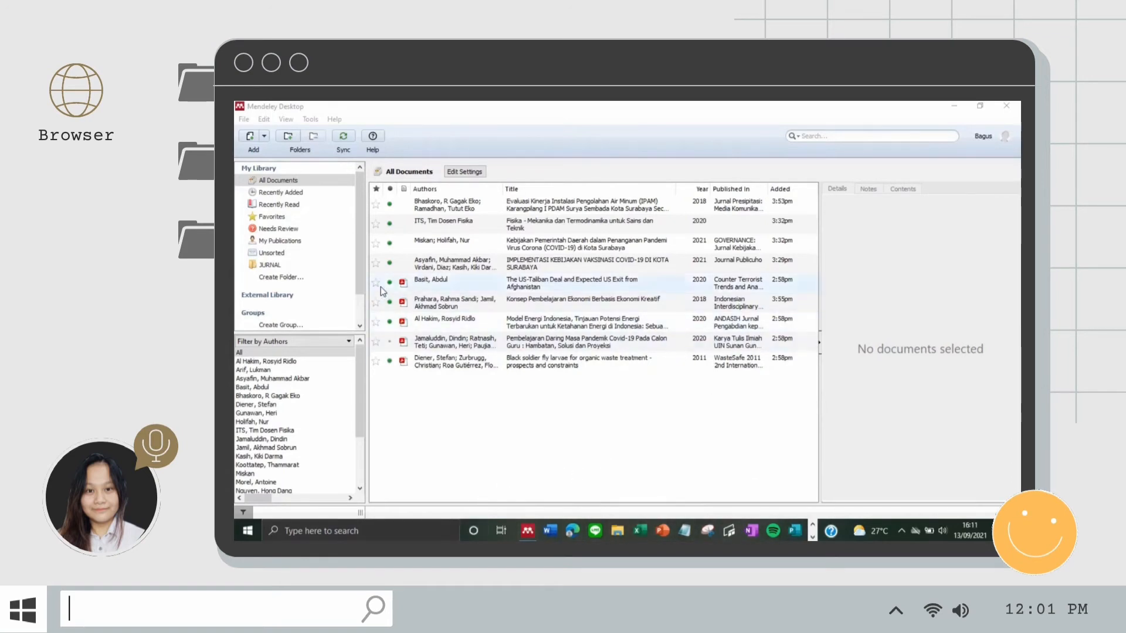
{"action": "left_click", "coordinate": [331, 109]}
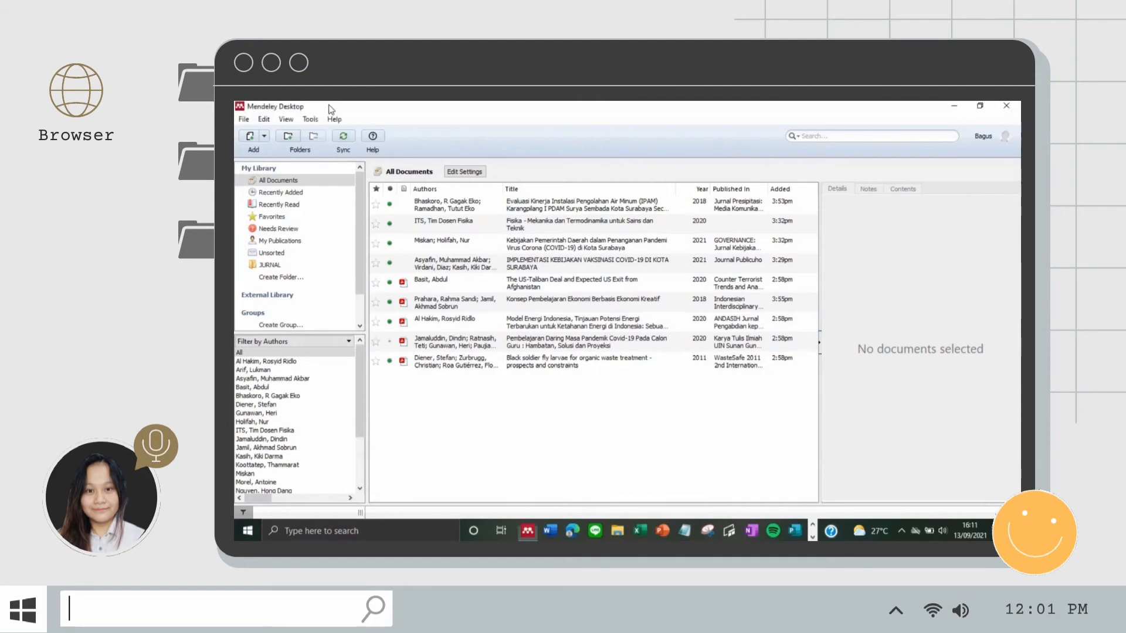
Step: Install the MS Word Plugin from Mendeley's Tools menu and dismiss the confirmation
{"action": "left_click", "coordinate": [310, 120]}
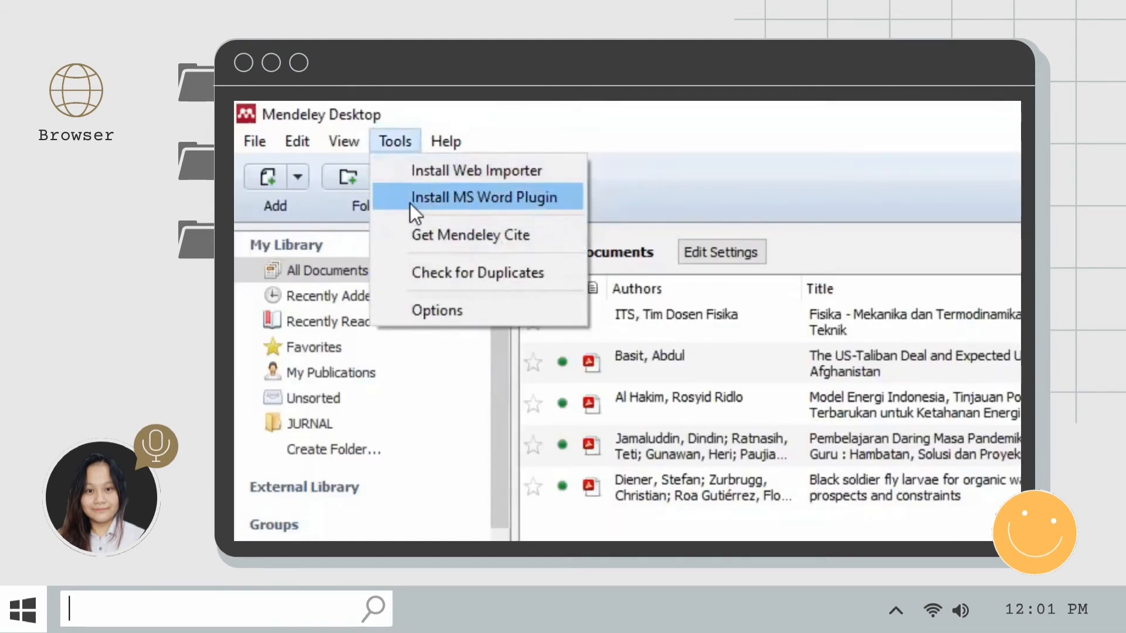
{"action": "left_click", "coordinate": [485, 200]}
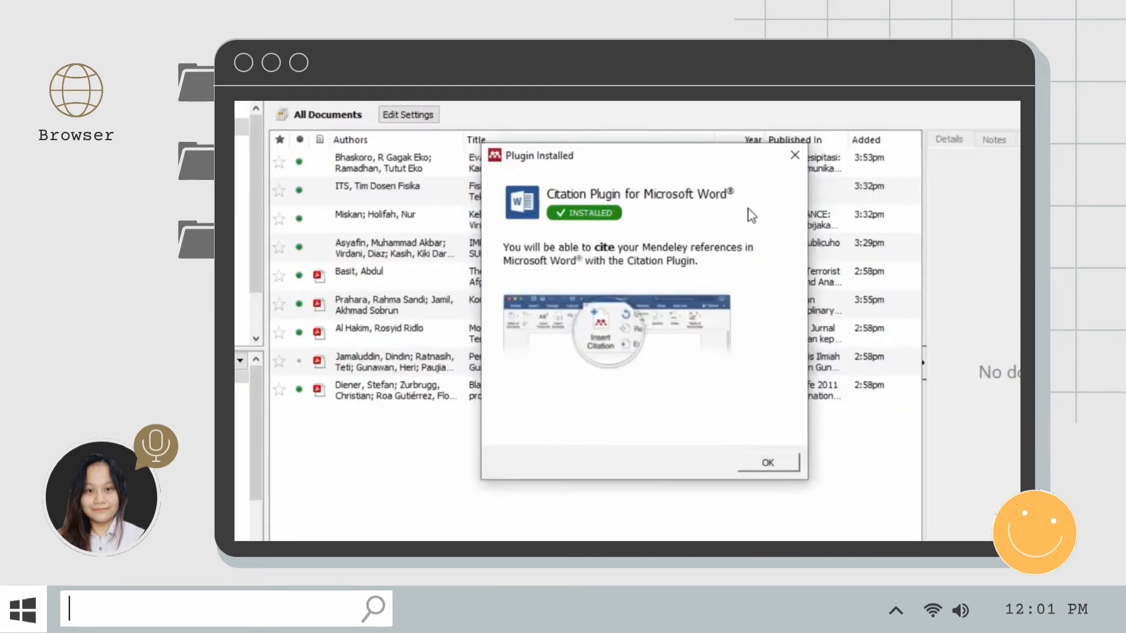
{"action": "left_click", "coordinate": [767, 462]}
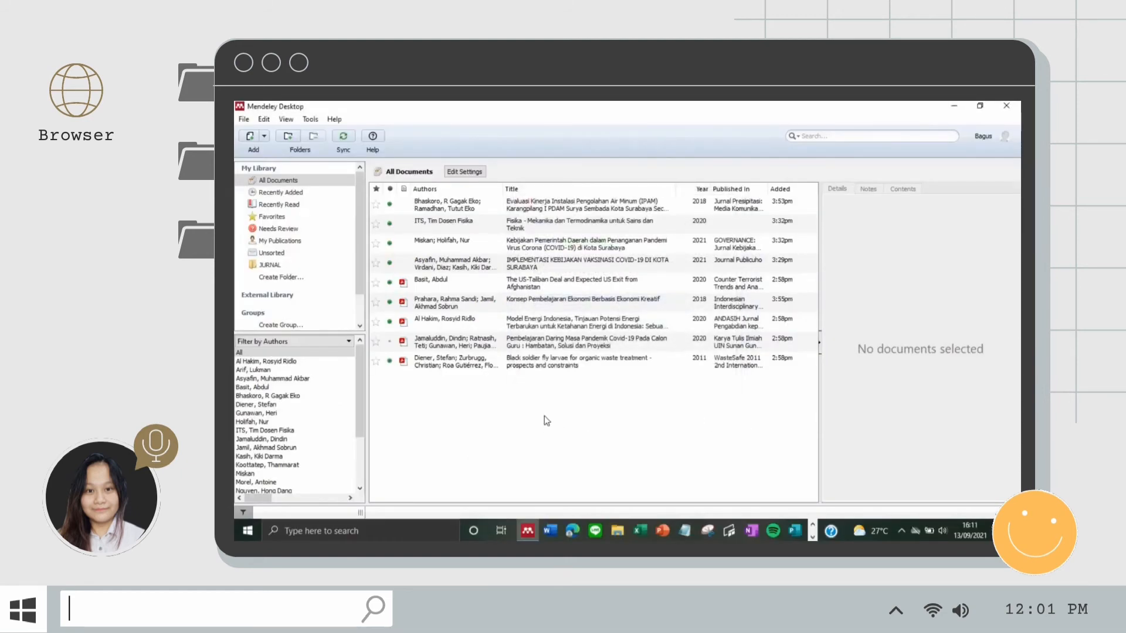
Step: Verify the Tools menu now offers Uninstall MS Word Plugin
{"action": "left_click", "coordinate": [310, 119]}
{"action": "left_click", "coordinate": [310, 119]}
{"action": "left_click", "coordinate": [310, 119]}
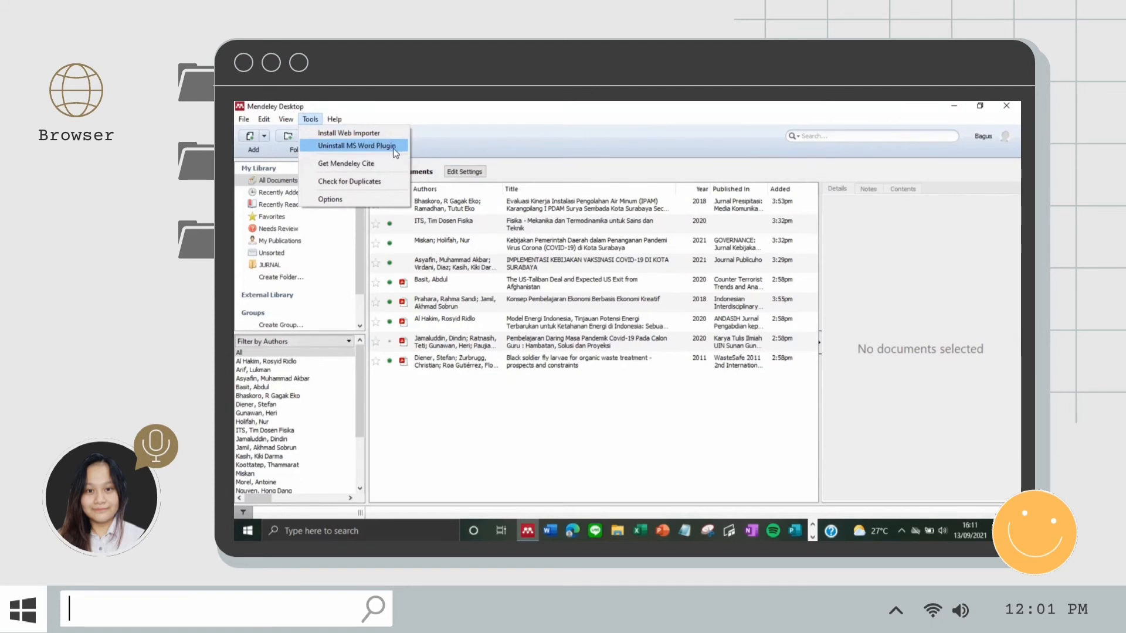
{"action": "left_click", "coordinate": [431, 143]}
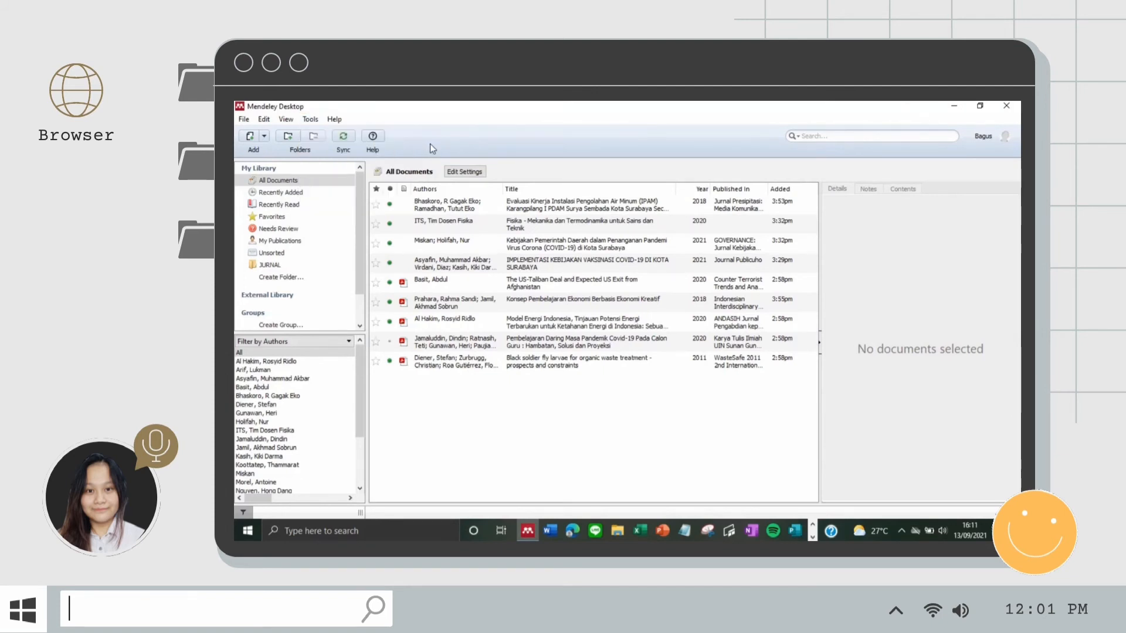
{"action": "left_click", "coordinate": [553, 529]}
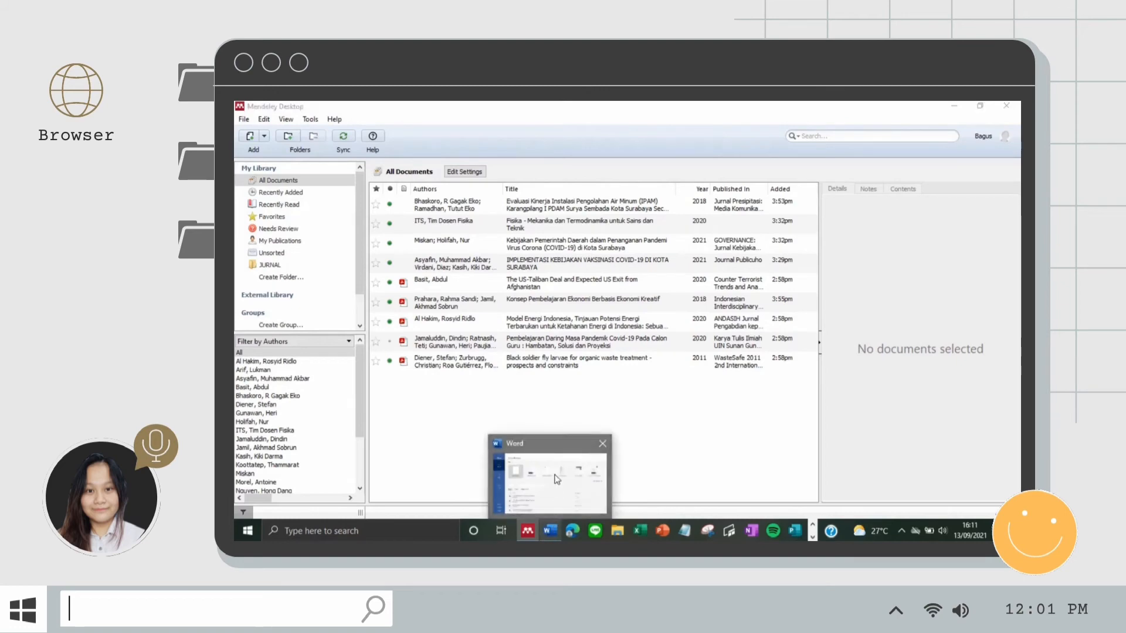
Step: Open Tugas Mendeley Sitasi dan Dafpus.docx, place the cursor after 'devisa.' and show the References tab
{"action": "left_click", "coordinate": [521, 398]}
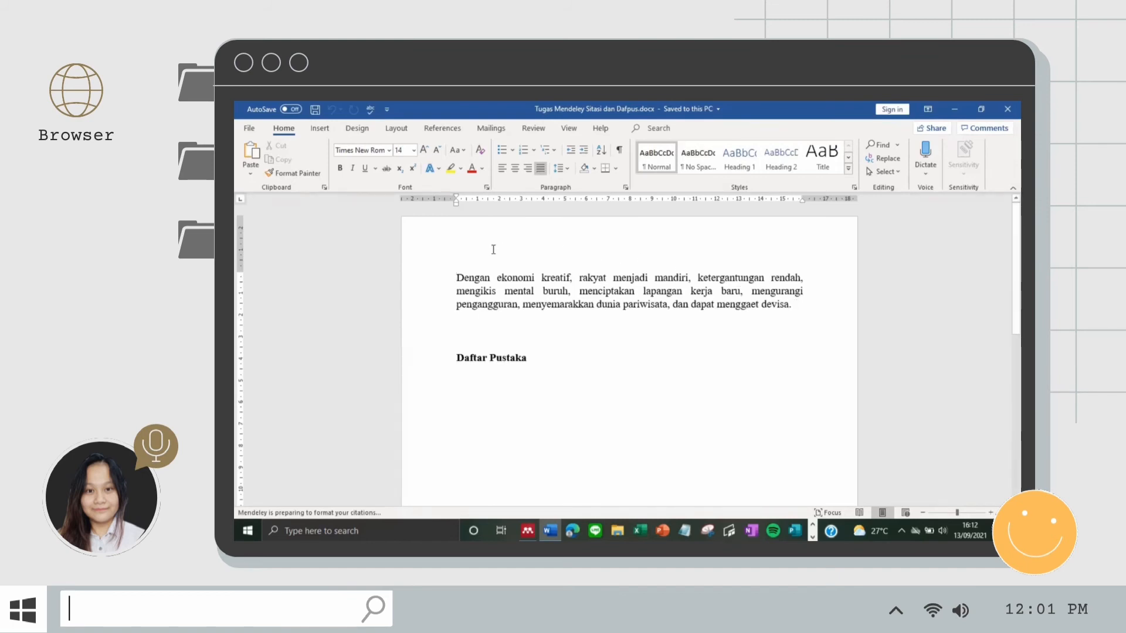
{"action": "left_click", "coordinate": [795, 304]}
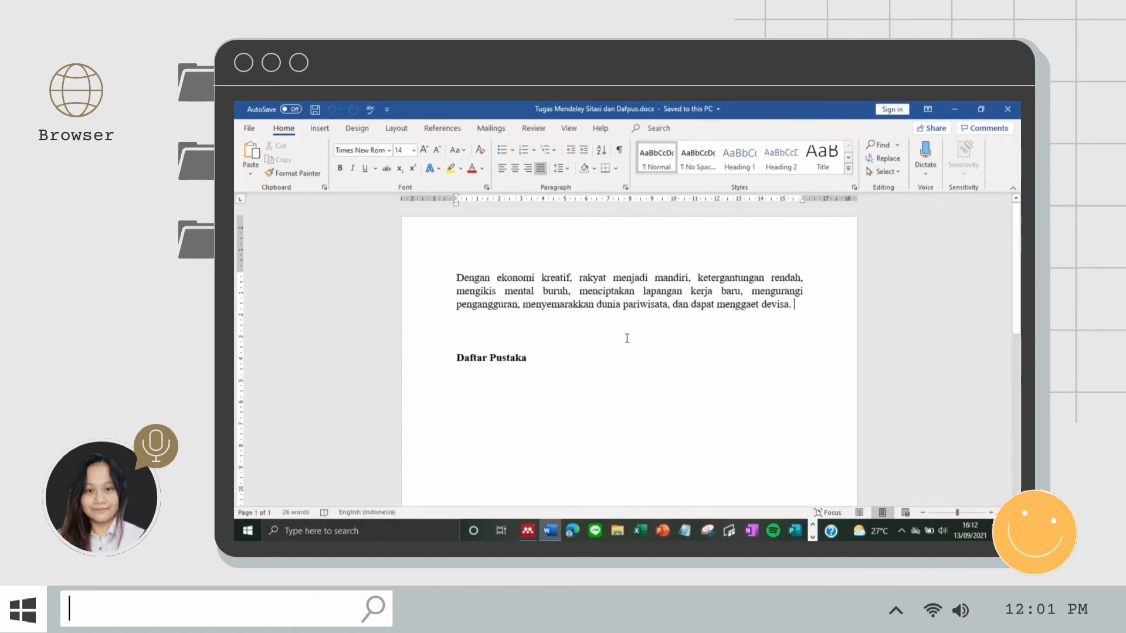
{"action": "left_click", "coordinate": [444, 128]}
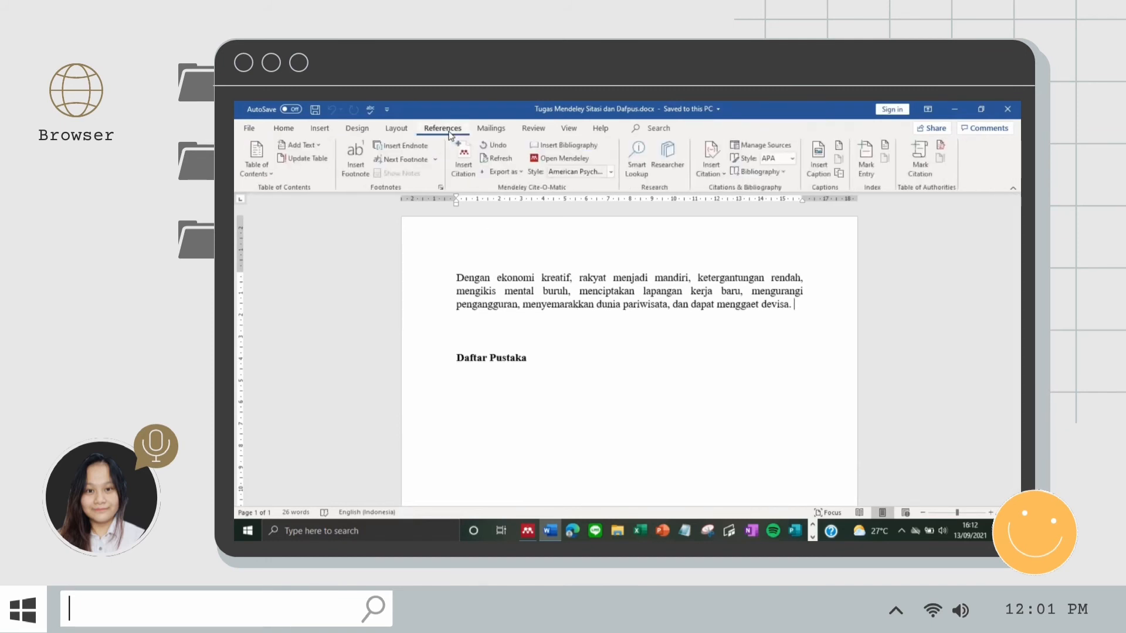
Step: Insert a citation for the 'Ekonomi Krea' search result after 'devisa.', then start another citation via Go To Mendeley
{"action": "left_click", "coordinate": [464, 168]}
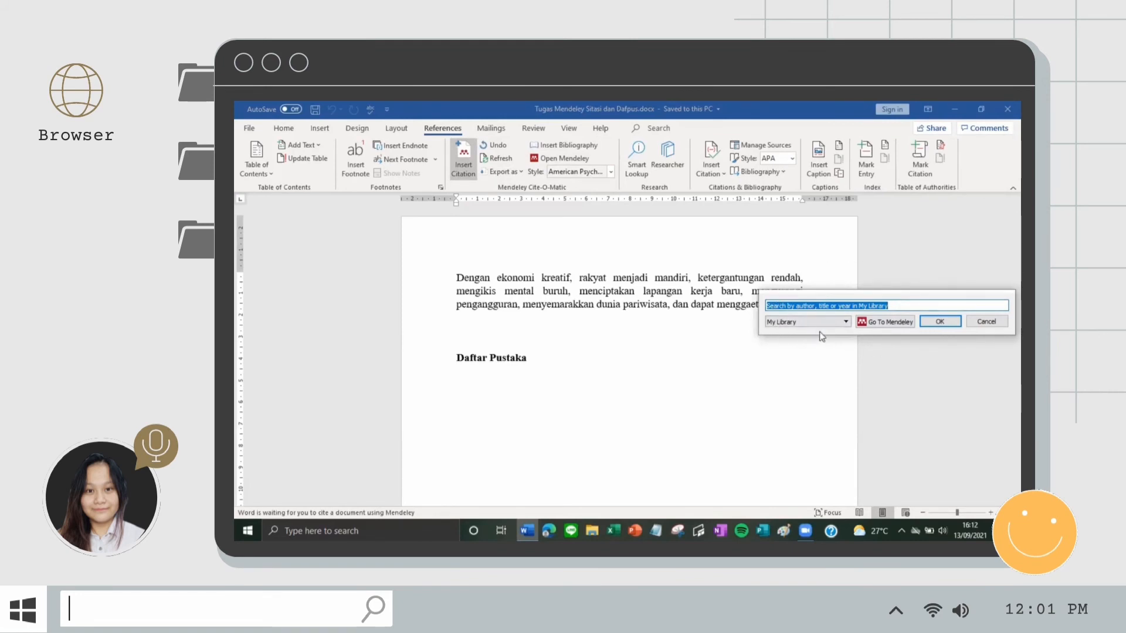
{"action": "type", "text": "Ekonom"}
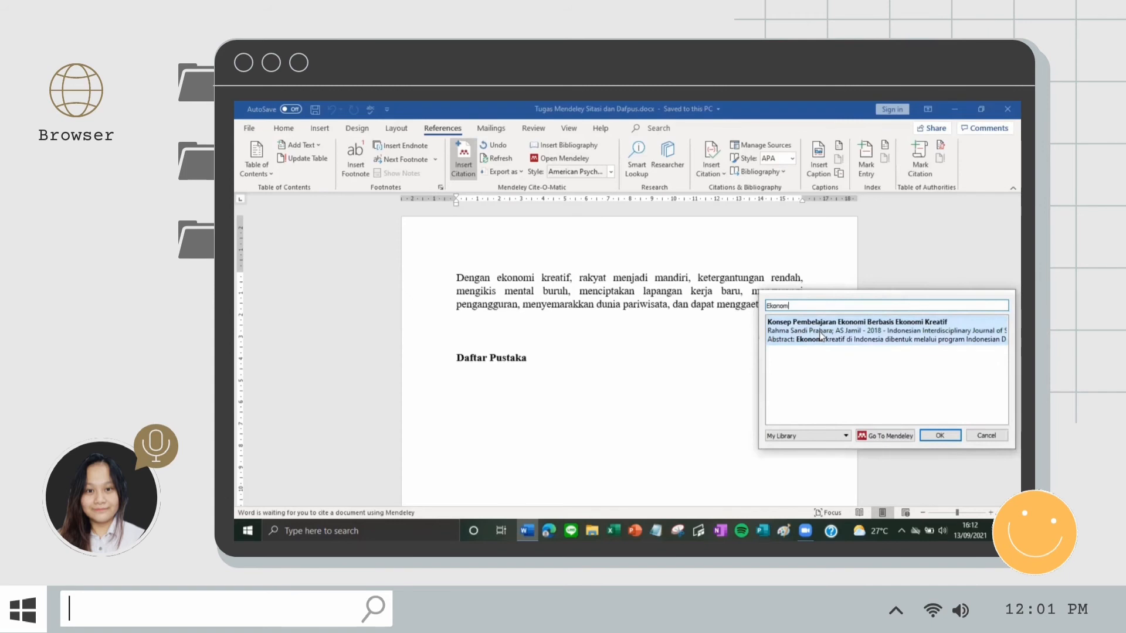
{"action": "type", "text": "i Kreatif"}
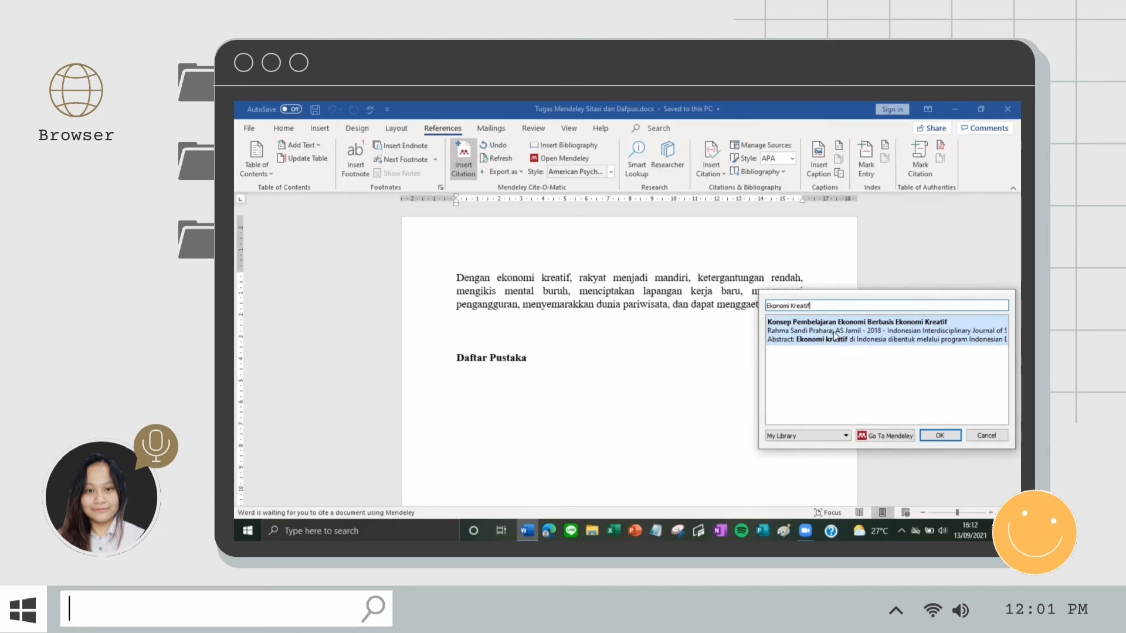
{"action": "double_click", "coordinate": [834, 336]}
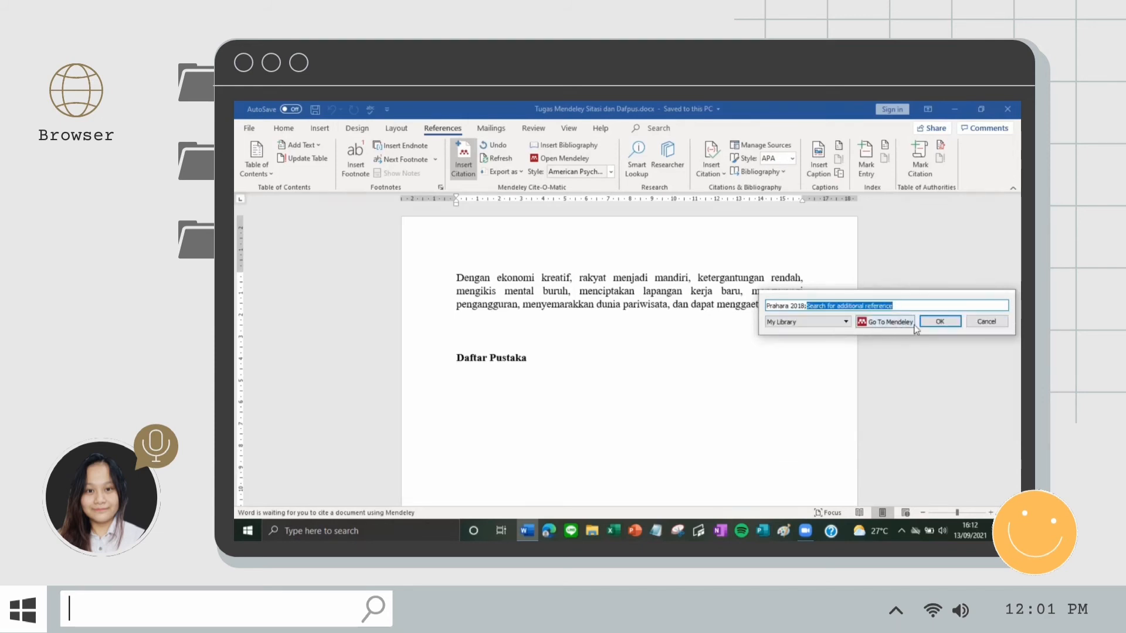
{"action": "left_click", "coordinate": [941, 322]}
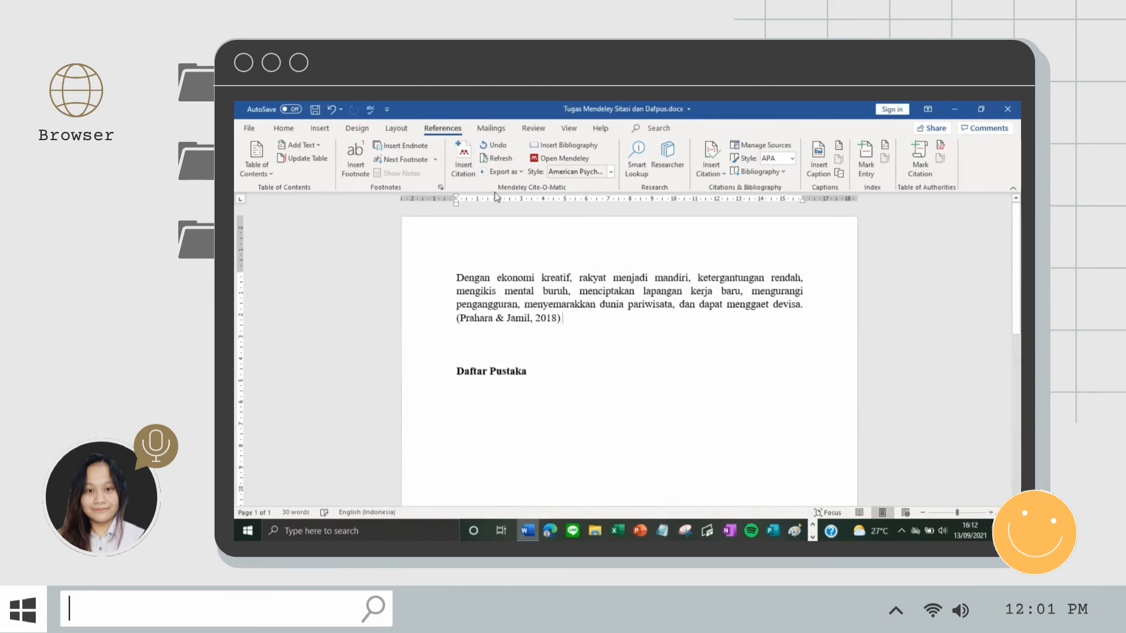
{"action": "left_click", "coordinate": [463, 160]}
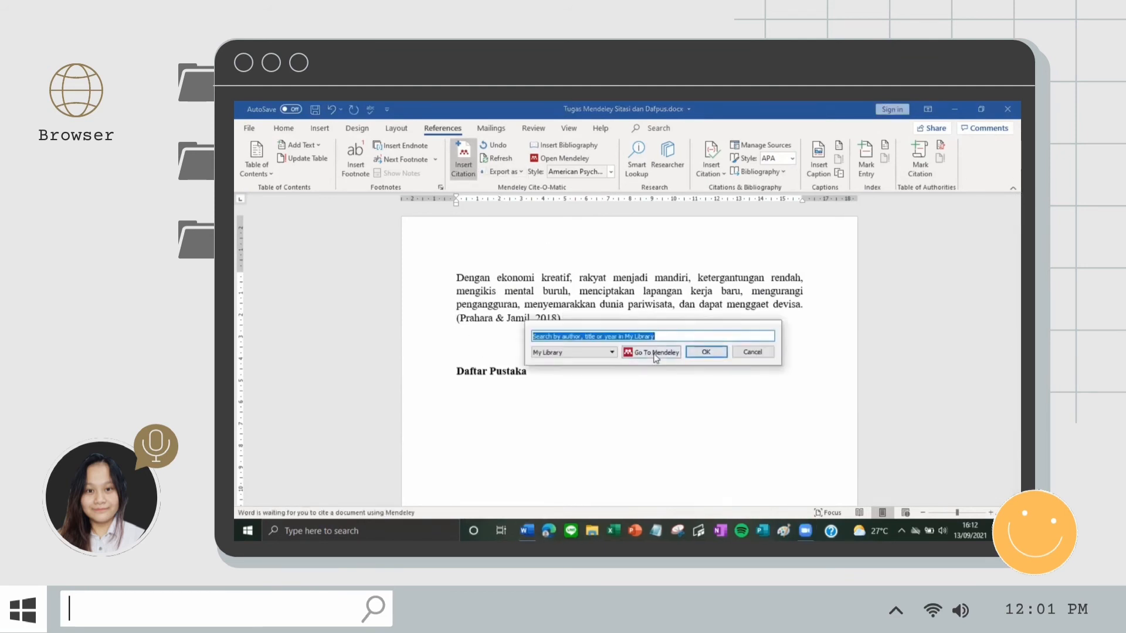
{"action": "left_click", "coordinate": [655, 353]}
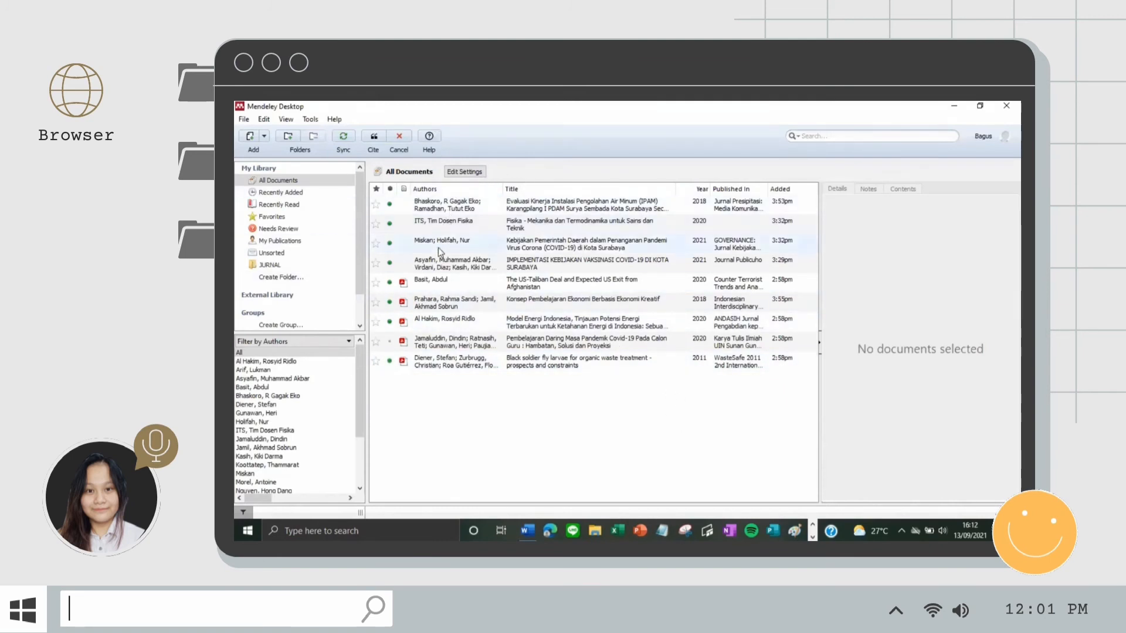
Step: Cite the Konsep Pembelajaran Ekonomi Berbasis Ekonomi Kreatif article from Mendeley and delete the duplicate citation
{"action": "left_click", "coordinate": [443, 306]}
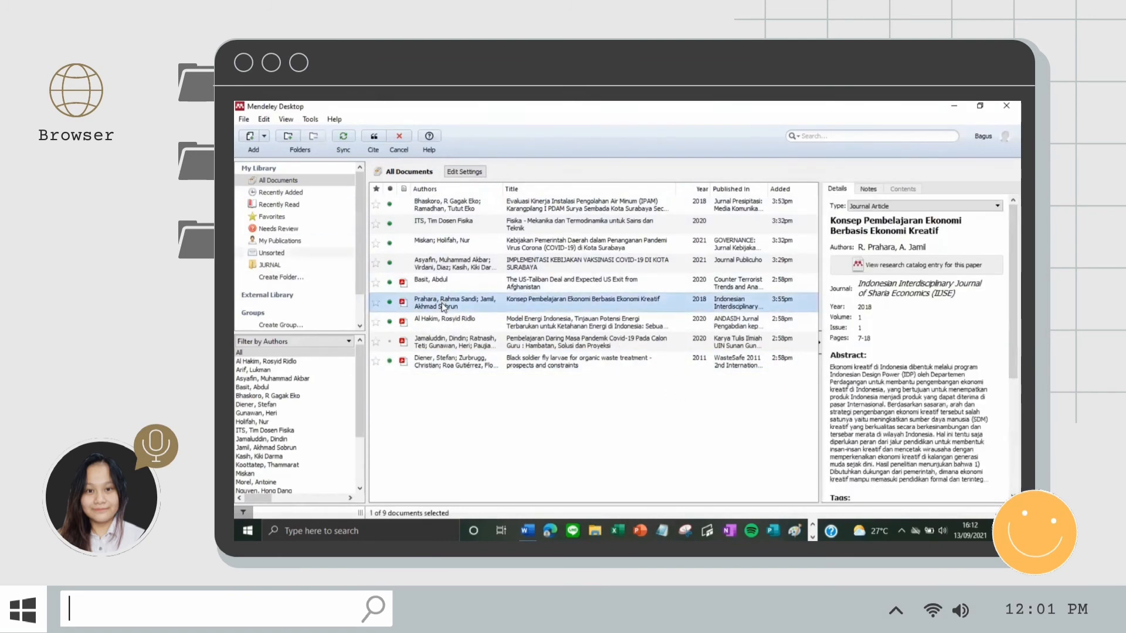
{"action": "left_click", "coordinate": [377, 143]}
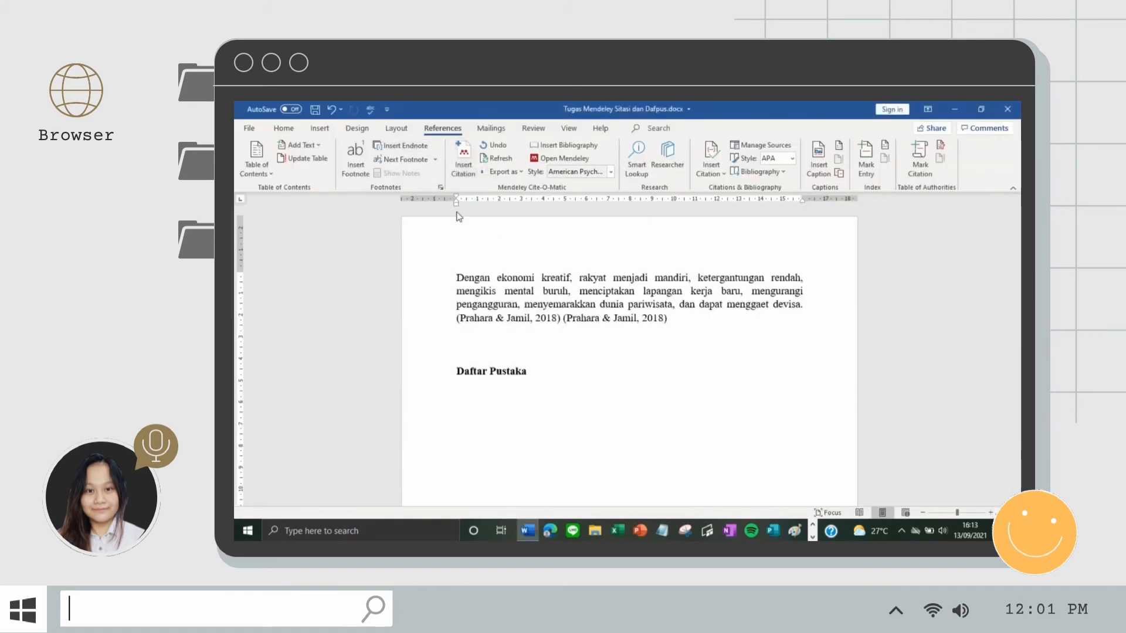
{"action": "left_click", "coordinate": [588, 312]}
{"action": "key", "text": "Delete"}
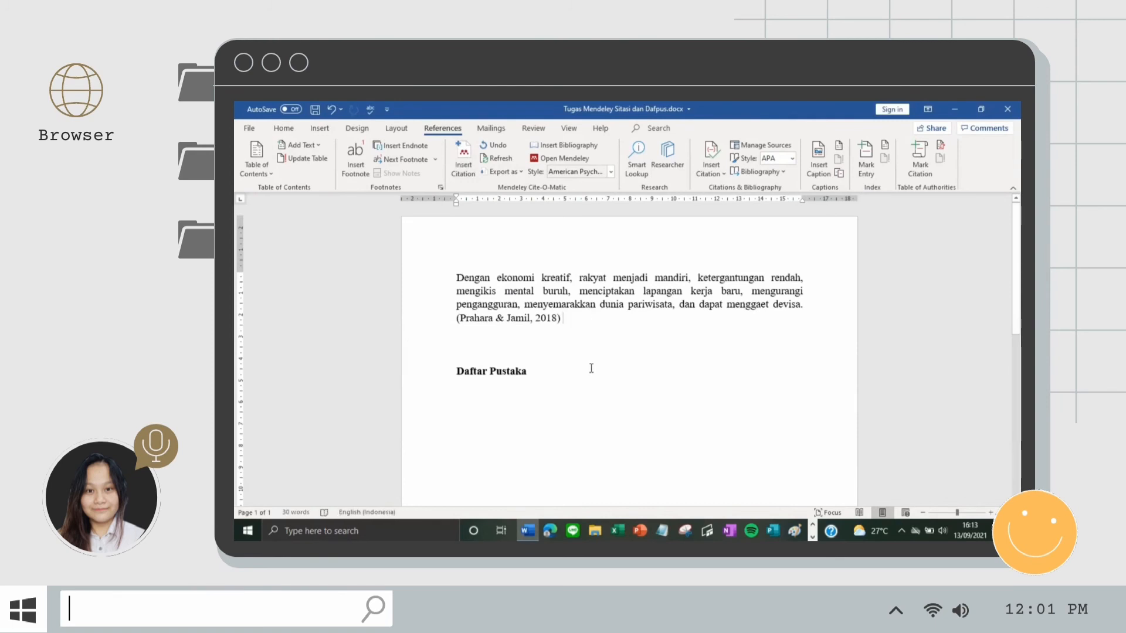
Step: Remove the blank line above the Daftar Pustaka heading, leaving the cursor after it
{"action": "left_click", "coordinate": [456, 358]}
{"action": "key", "text": "BackSpace"}
{"action": "left_click", "coordinate": [457, 358]}
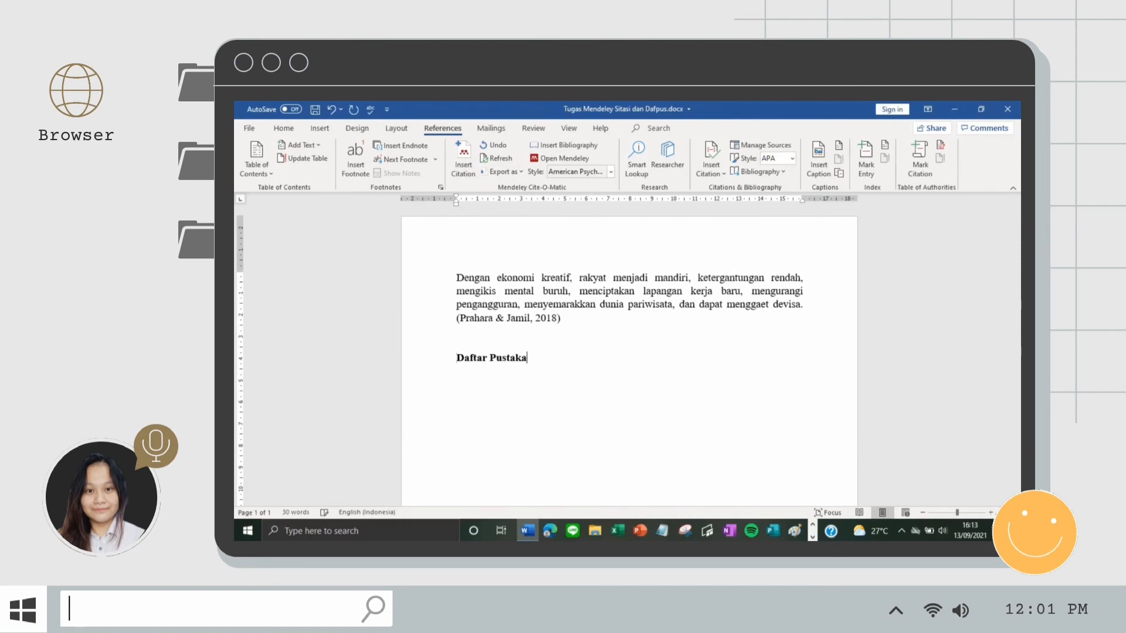
Step: Insert the APA bibliography entry for Prahara & Jamil (2018) on a new line under Daftar Pustaka
{"action": "key", "text": "Return"}
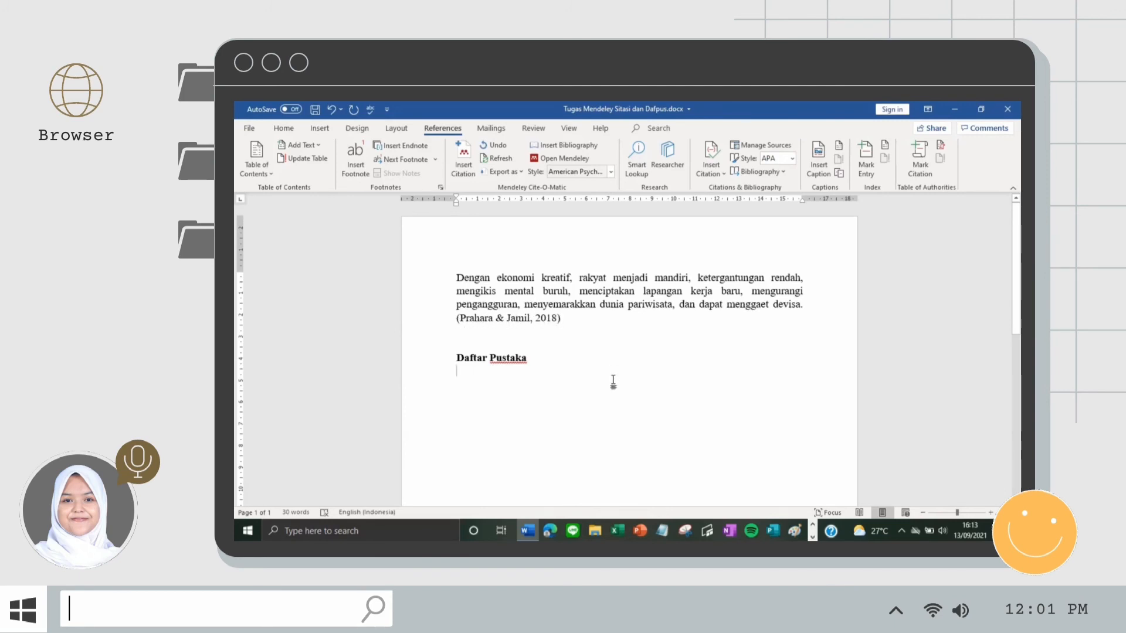
{"action": "left_click", "coordinate": [564, 146]}
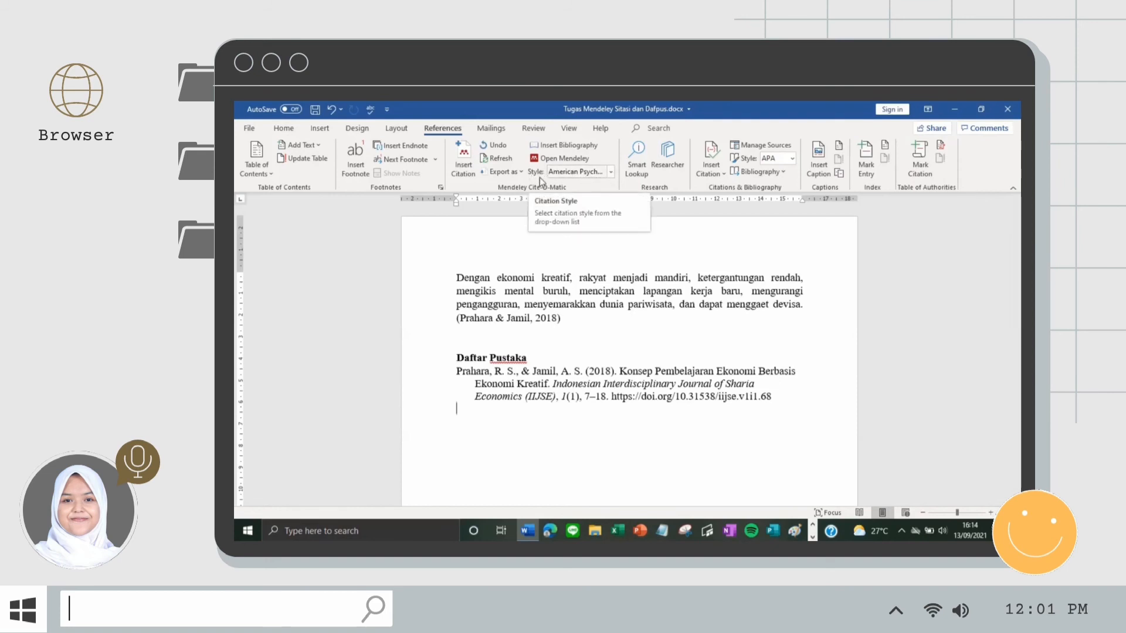
Step: Switch the citation style through Cite Them Right Harvard and Chicago to IEEE numbered style
{"action": "left_click", "coordinate": [611, 174]}
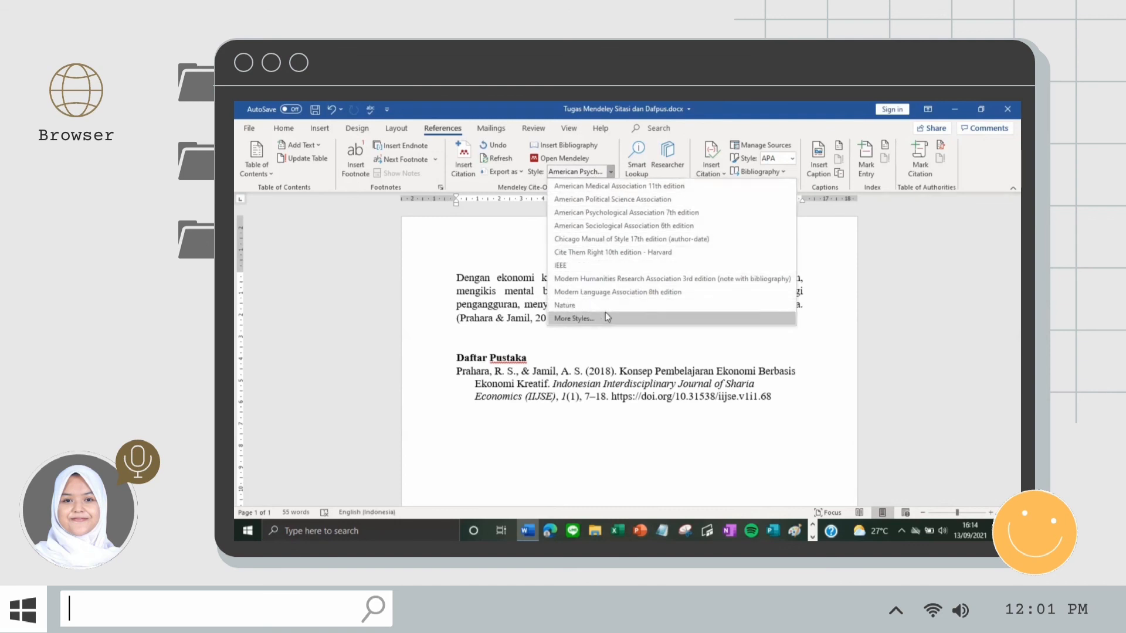
{"action": "left_click", "coordinate": [642, 253]}
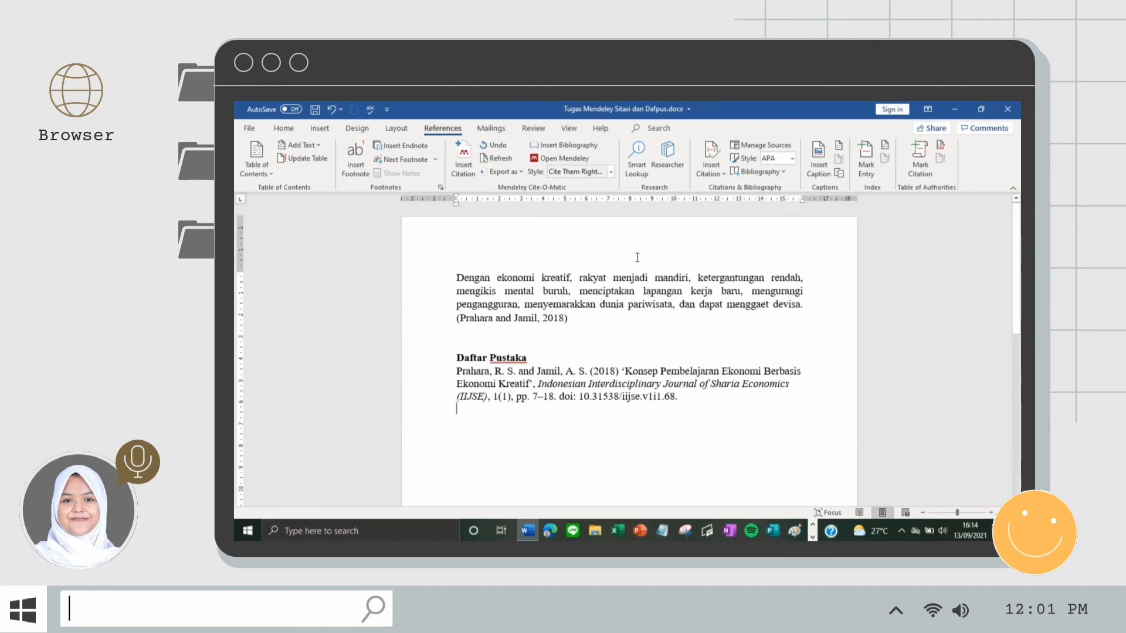
{"action": "left_click", "coordinate": [613, 172]}
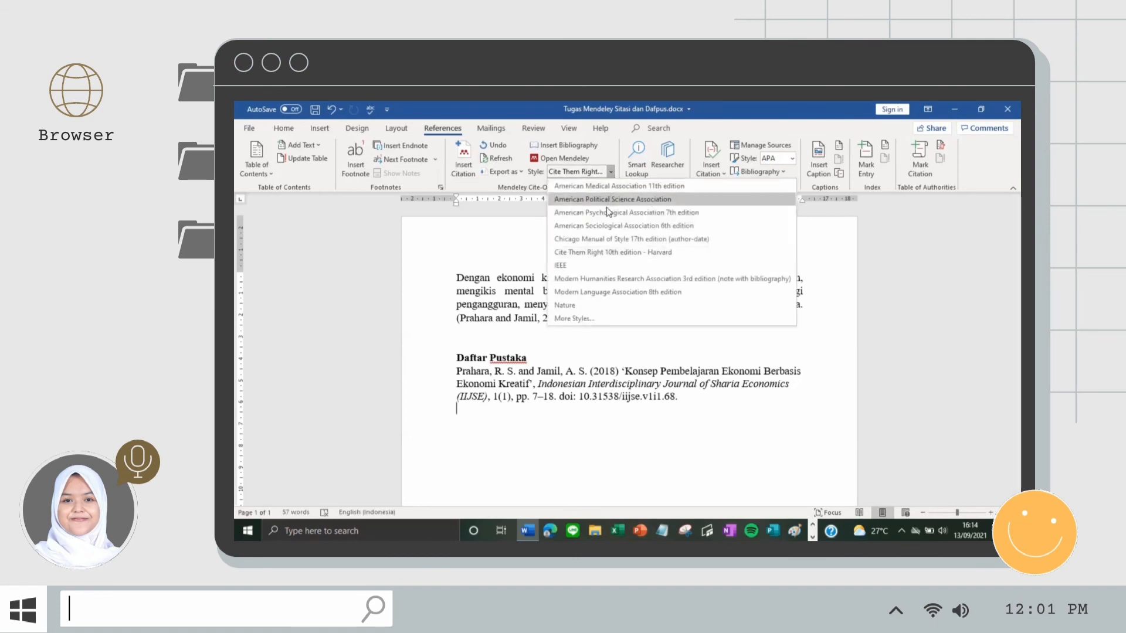
{"action": "left_click", "coordinate": [599, 238]}
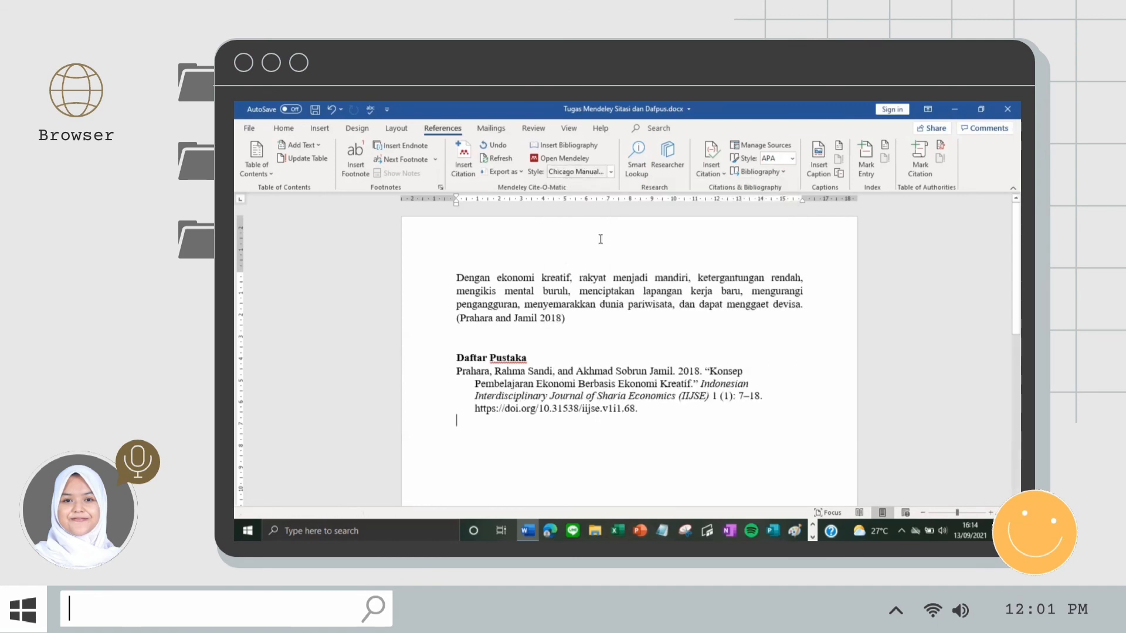
{"action": "left_click", "coordinate": [612, 172]}
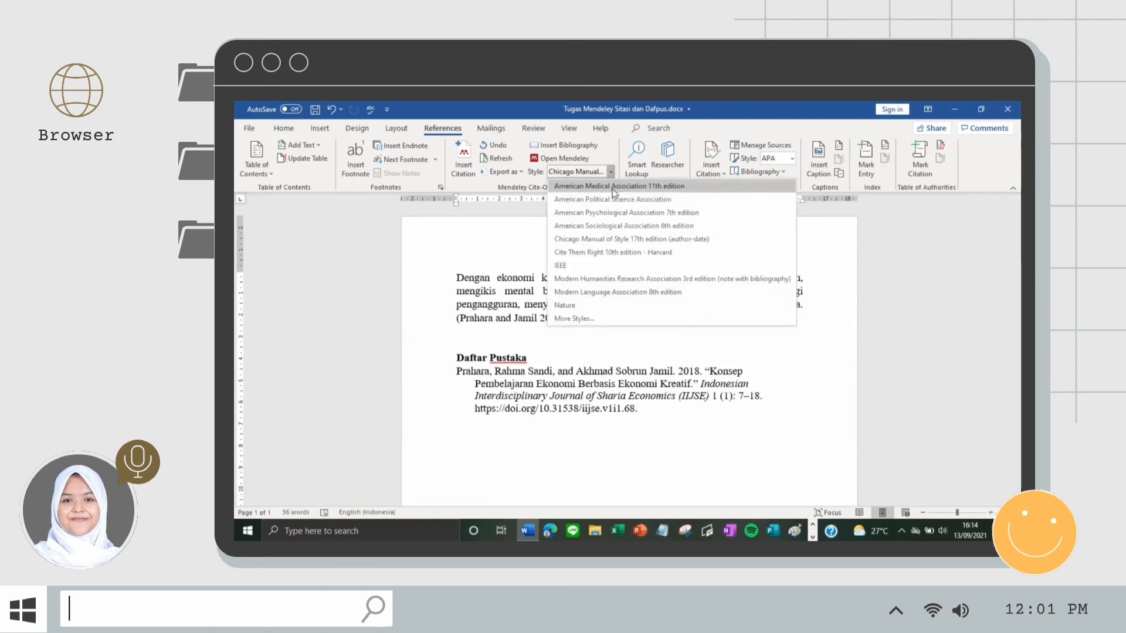
{"action": "left_click", "coordinate": [588, 265]}
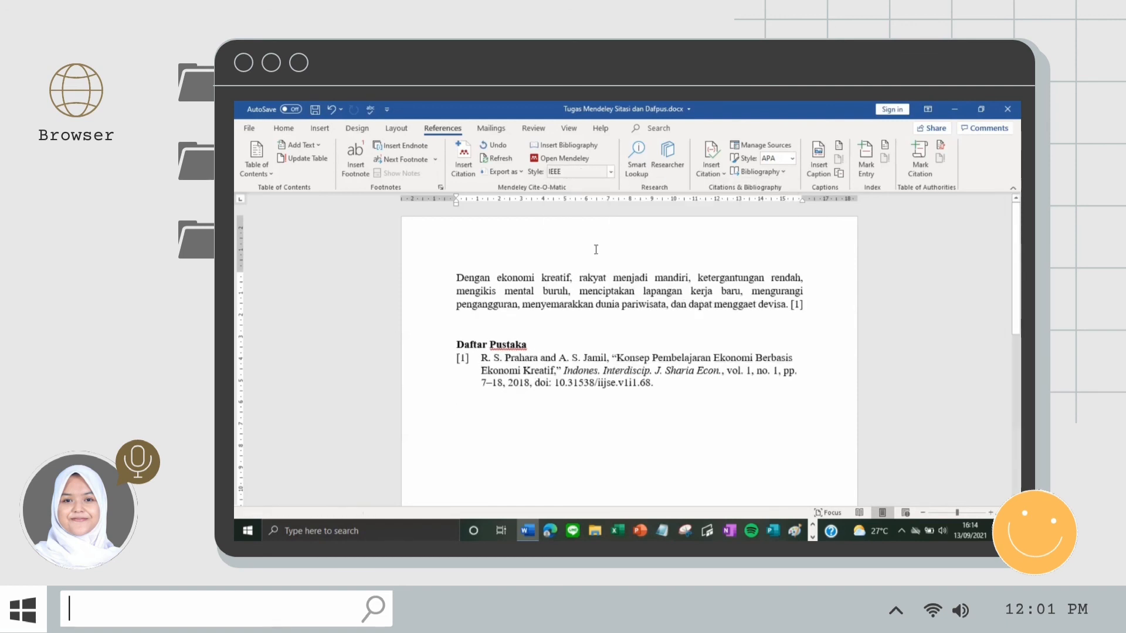
{"action": "left_click", "coordinate": [610, 172]}
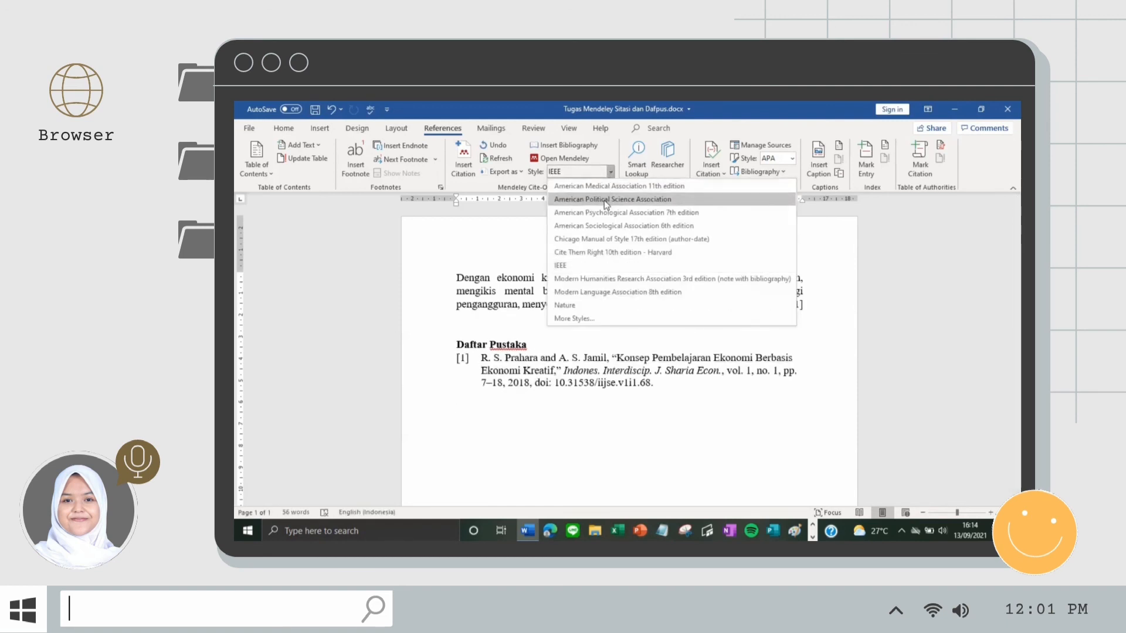
Step: Open More Styles and browse the installed citation styles list
{"action": "left_click", "coordinate": [592, 319]}
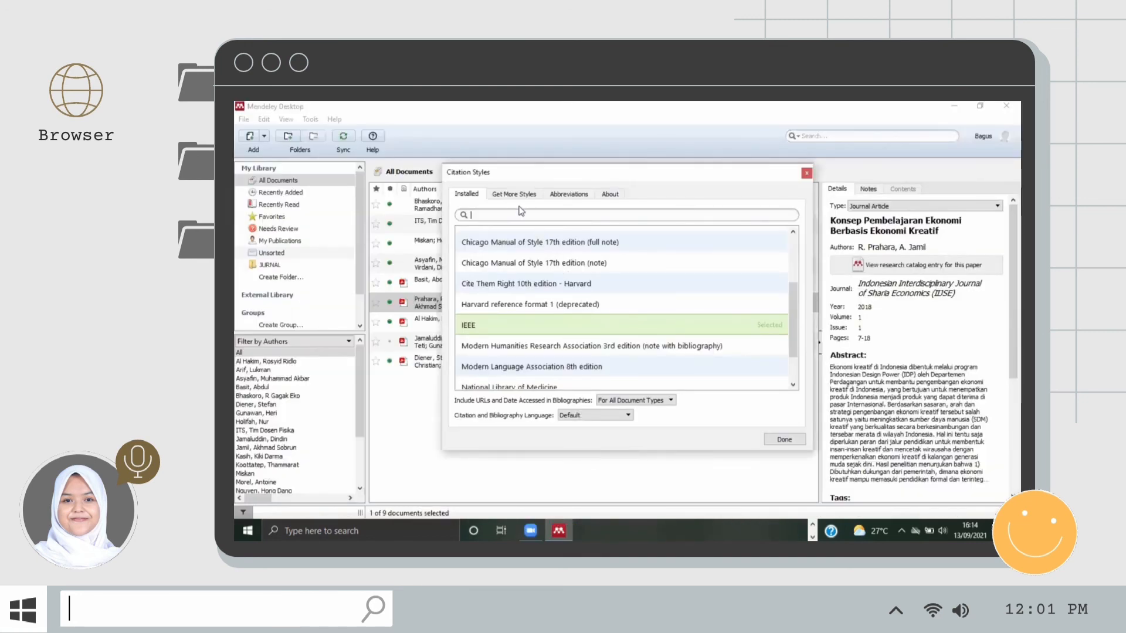
{"action": "left_click", "coordinate": [513, 210]}
{"action": "scroll", "coordinate": [554, 305], "scroll_direction": "up", "scroll_amount": 2}
{"action": "scroll", "coordinate": [557, 308], "scroll_direction": "down", "scroll_amount": 3}
{"action": "scroll", "coordinate": [558, 306], "scroll_direction": "up", "scroll_amount": 3}
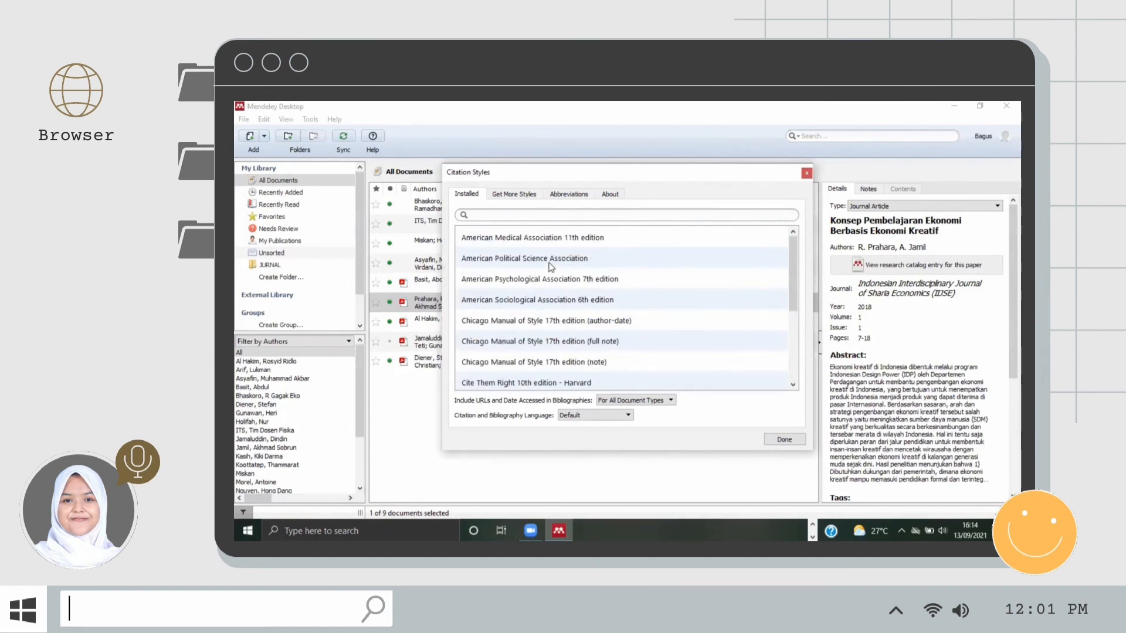
{"action": "scroll", "coordinate": [551, 272], "scroll_direction": "down", "scroll_amount": 5}
{"action": "scroll", "coordinate": [553, 273], "scroll_direction": "up", "scroll_amount": 3}
Step: Search downloadable styles for 'Universitas' and install the Universitas Negeri Semarang (Indonesian) style
{"action": "left_click", "coordinate": [520, 196]}
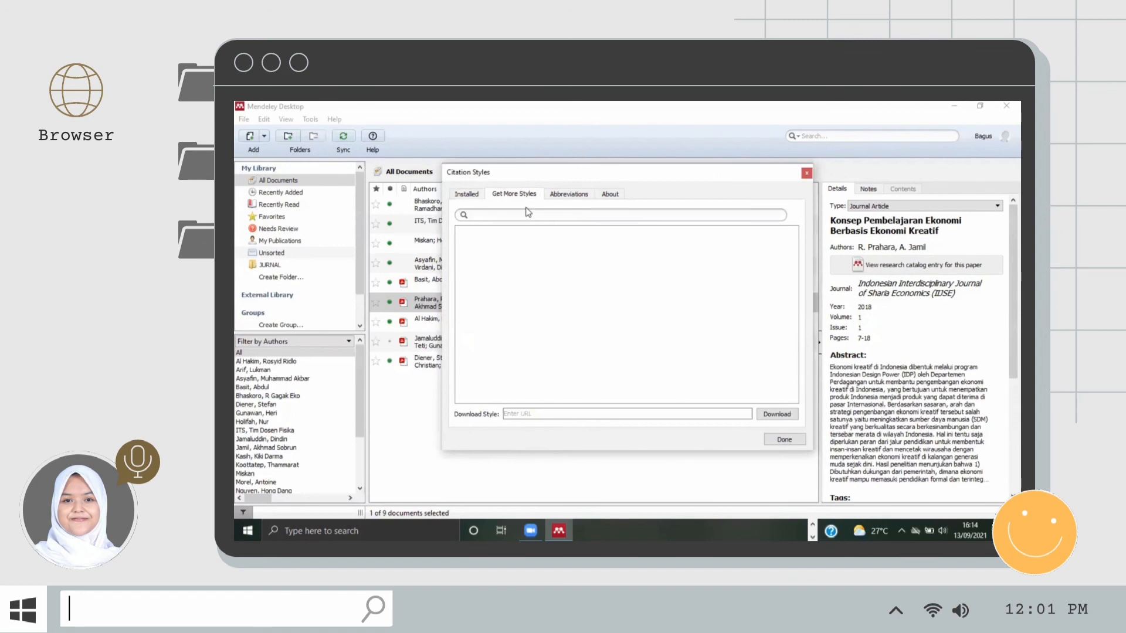
{"action": "type", "text": "Unive"}
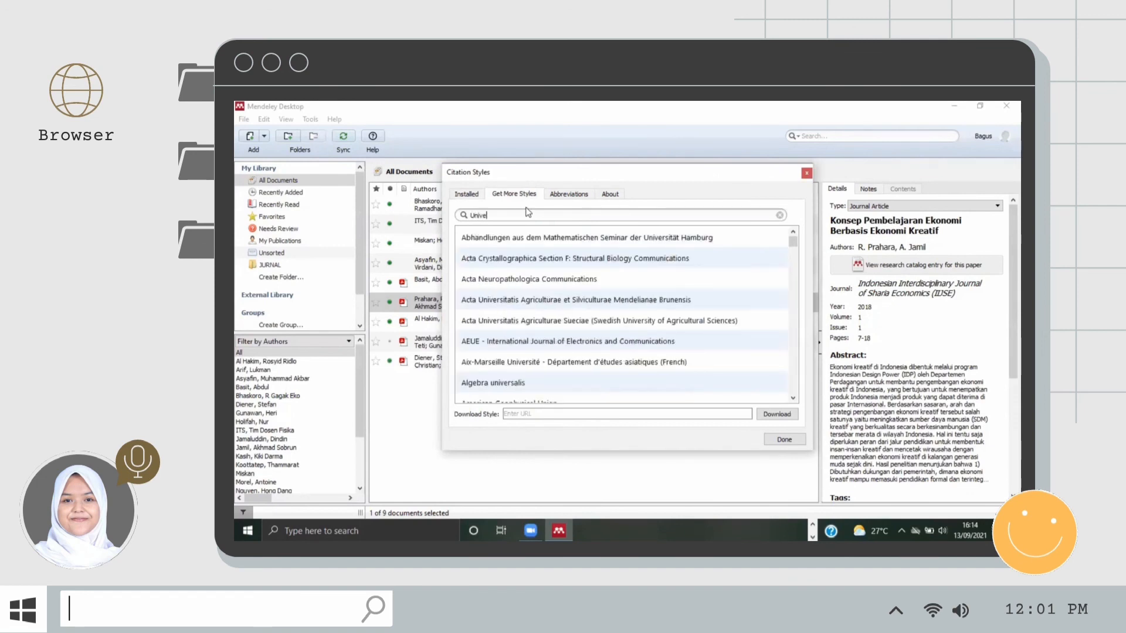
{"action": "type", "text": "rsitas Ga"}
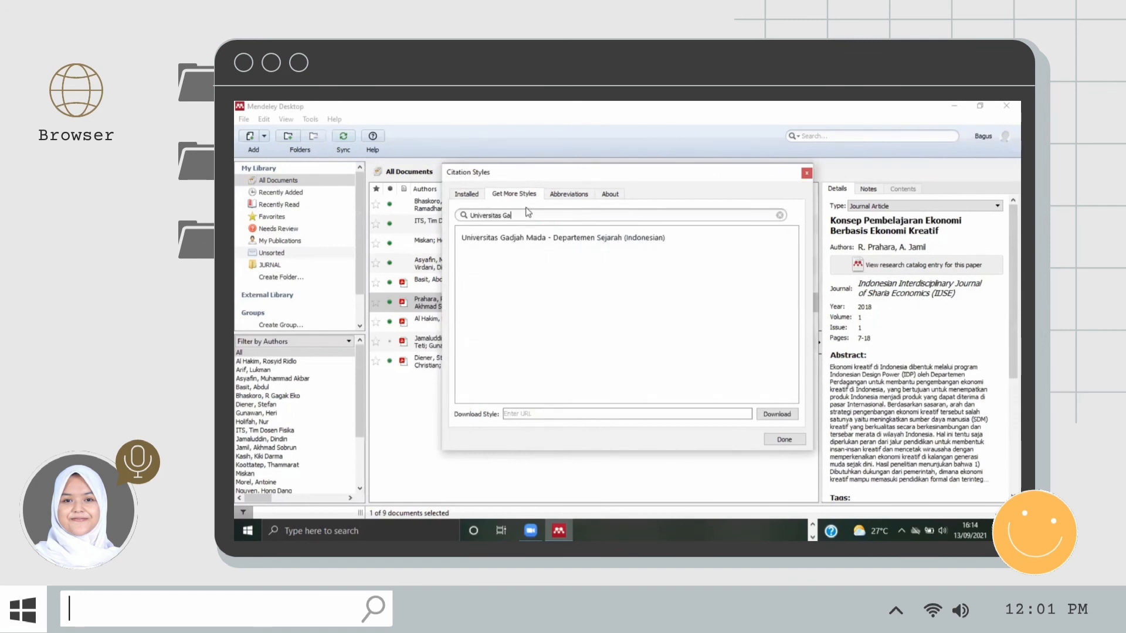
{"action": "key", "text": "BackSpace"}
{"action": "key", "text": "BackSpace"}
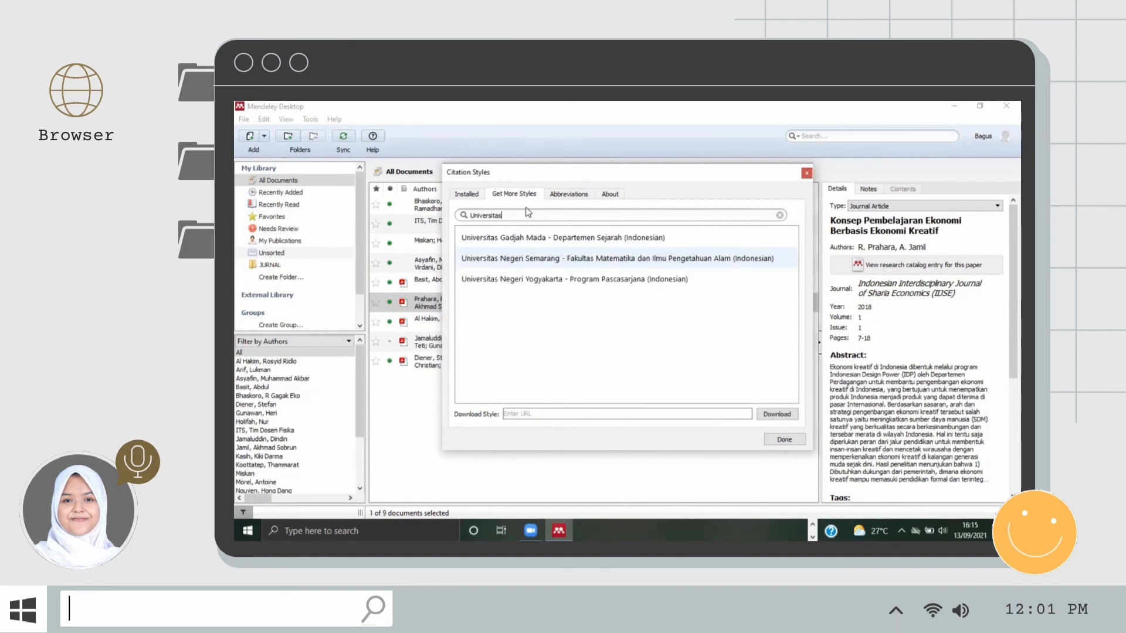
{"action": "left_click", "coordinate": [534, 260]}
{"action": "left_click", "coordinate": [753, 267]}
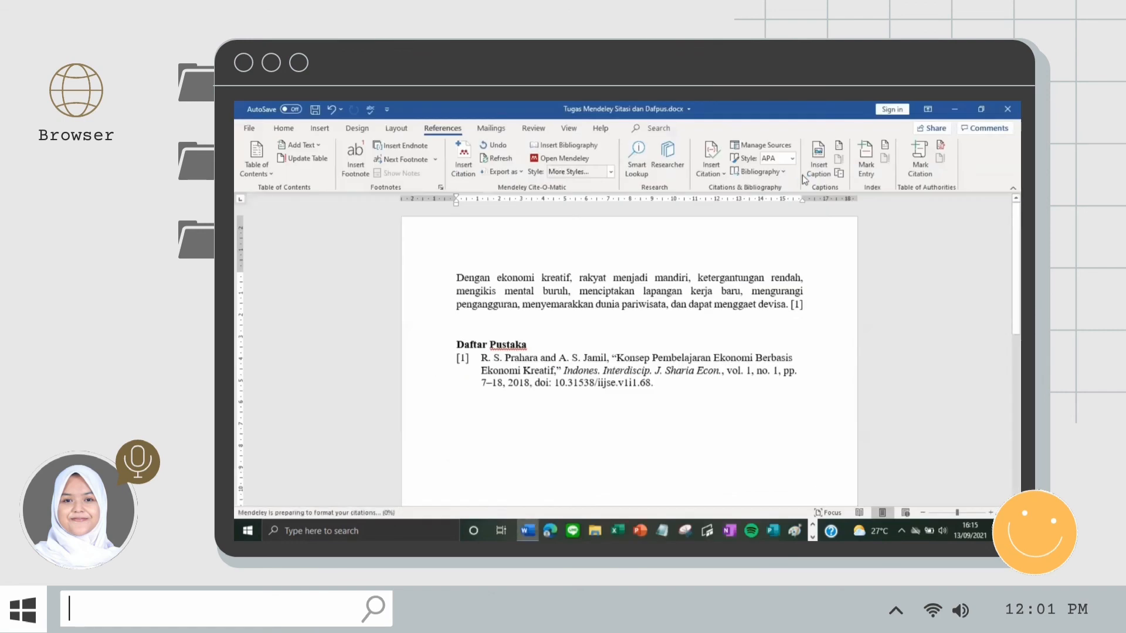
Step: Set the citation style to Universitas Negeri Semarang - Fakultas Matematika dan Ilmu Pengetahuan Alam (Indonesian)
{"action": "left_click", "coordinate": [610, 172]}
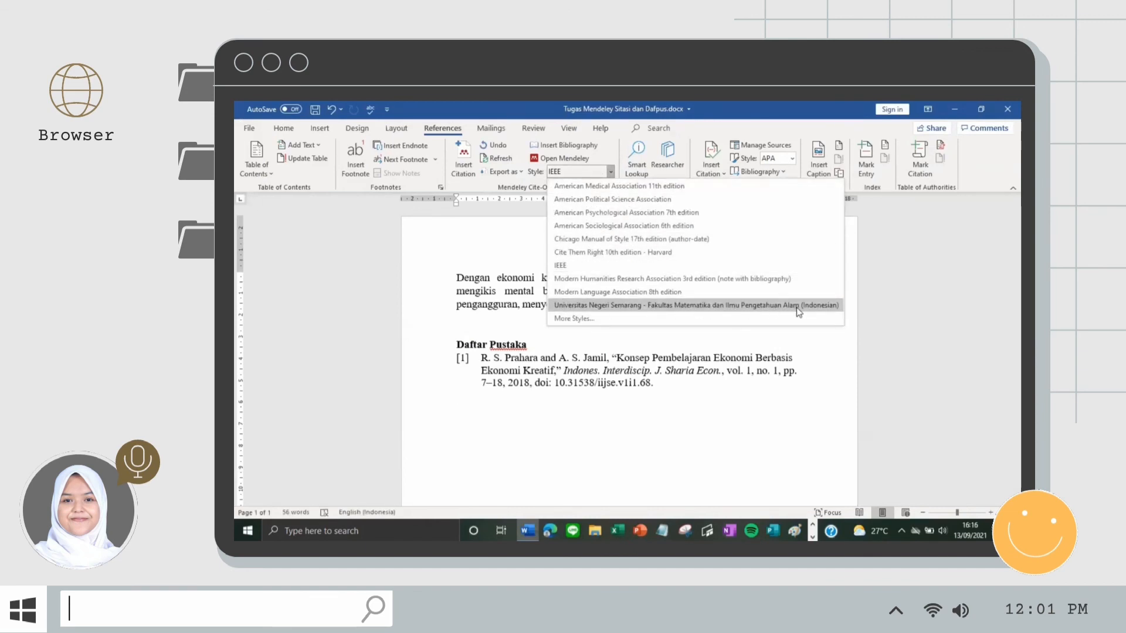
{"action": "left_click", "coordinate": [778, 306]}
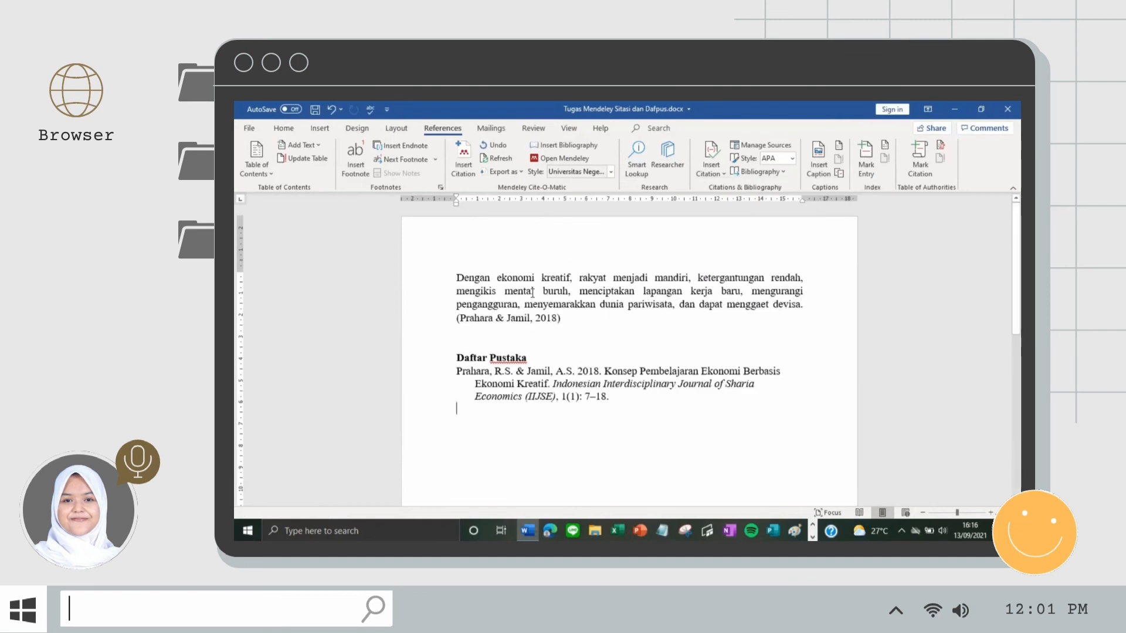